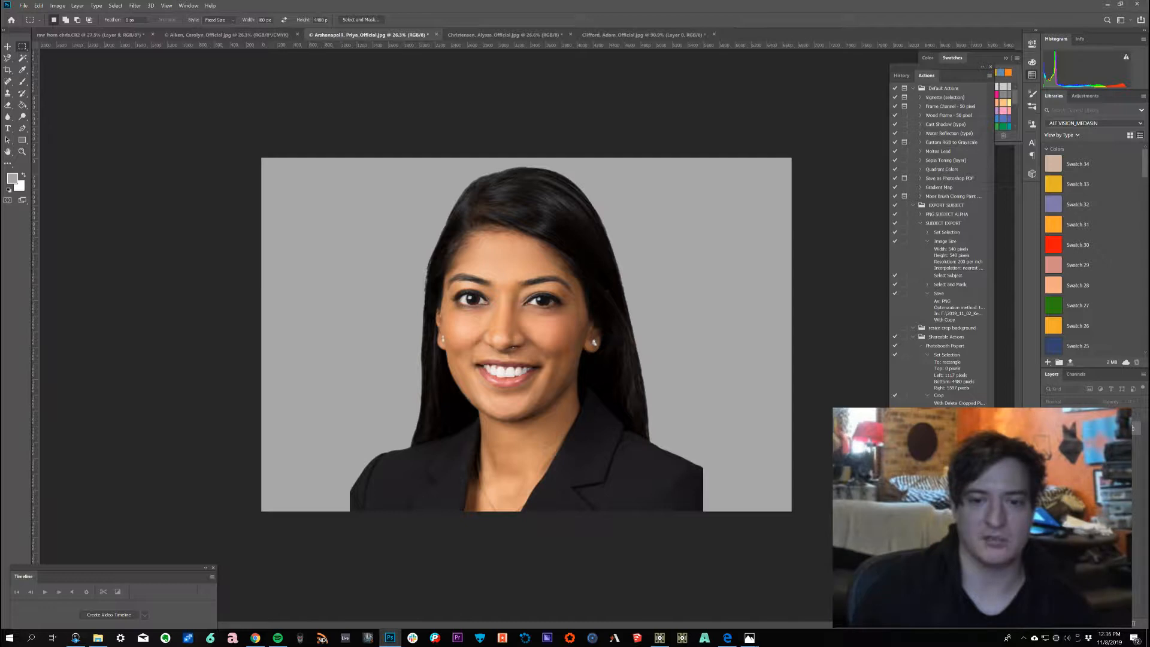
left_click(913, 336)
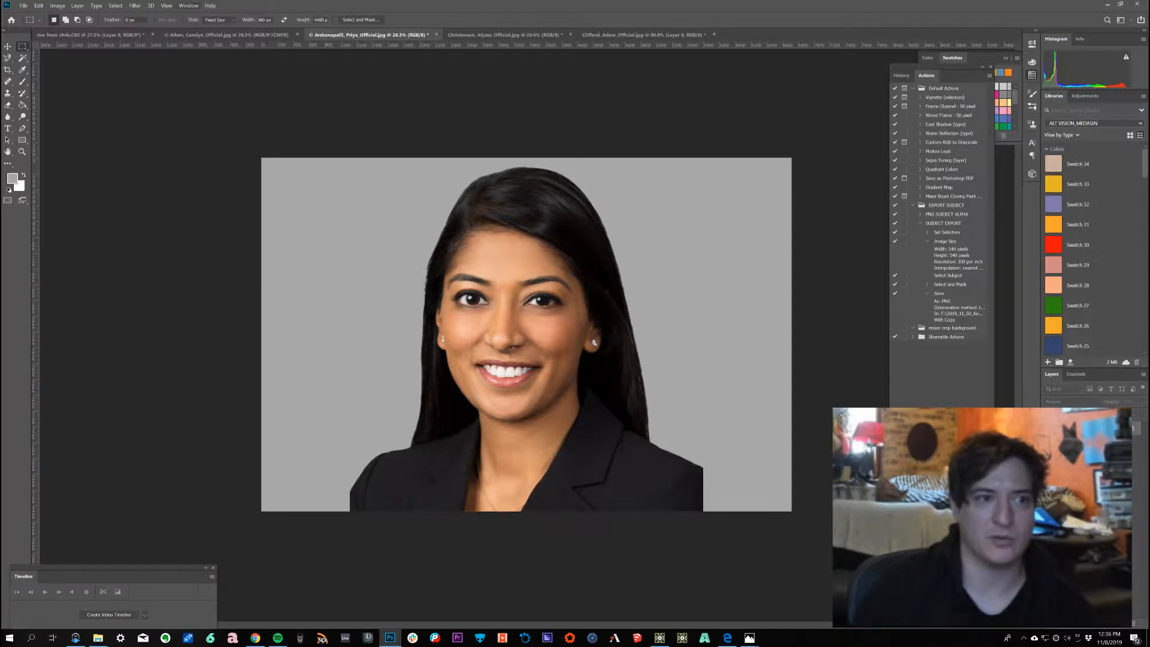
left_click(188, 5)
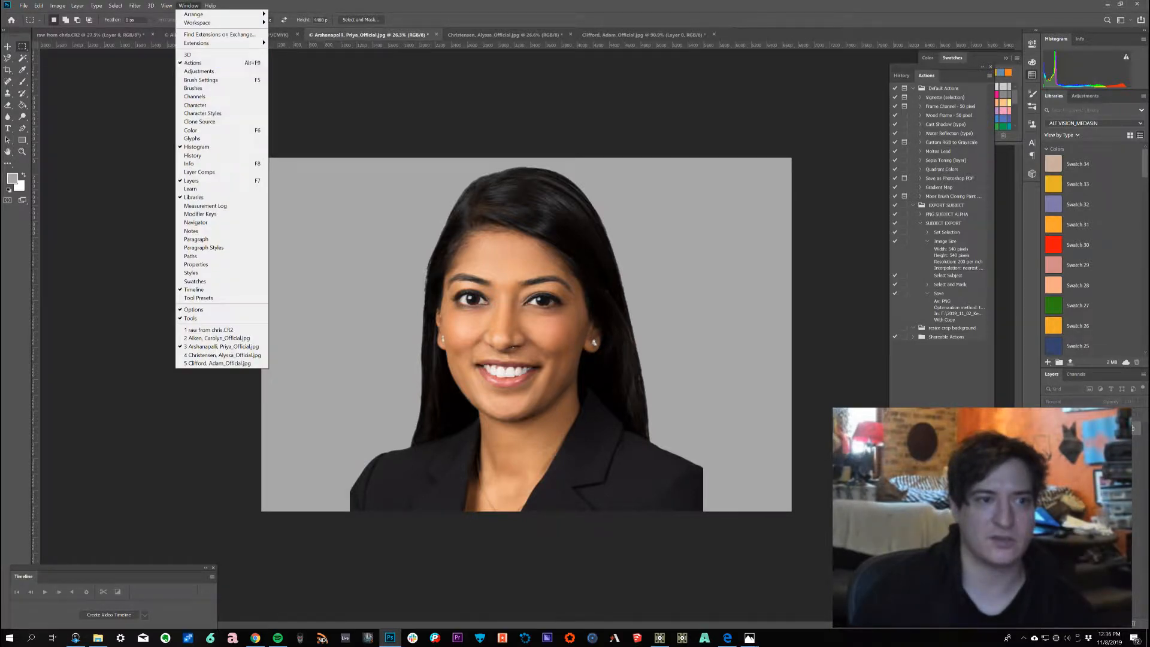
key("Escape")
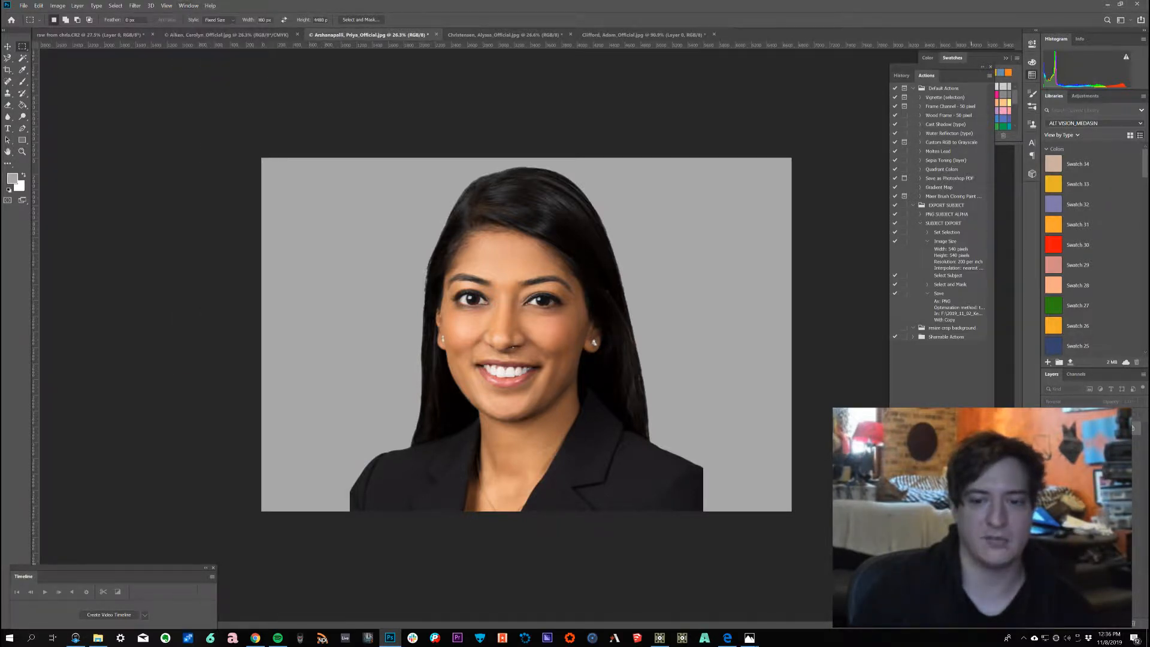
Step: Create a new action named BG removal in the Default Actions set and start recording it
left_click(973, 456)
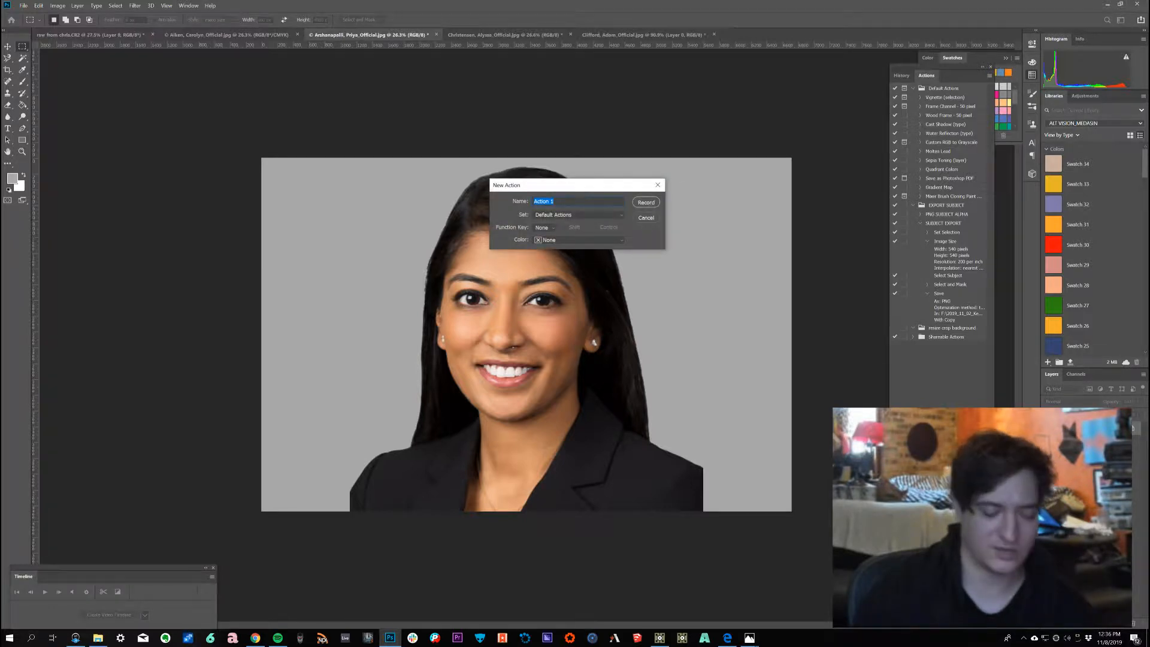
type("BG ")
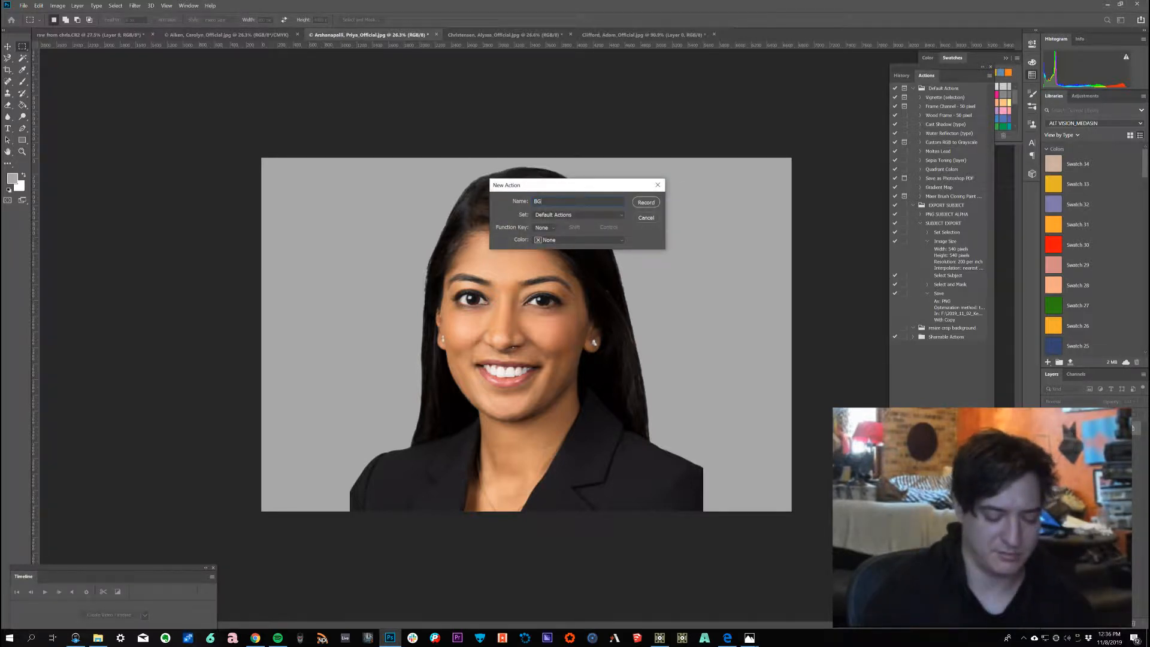
type("removal")
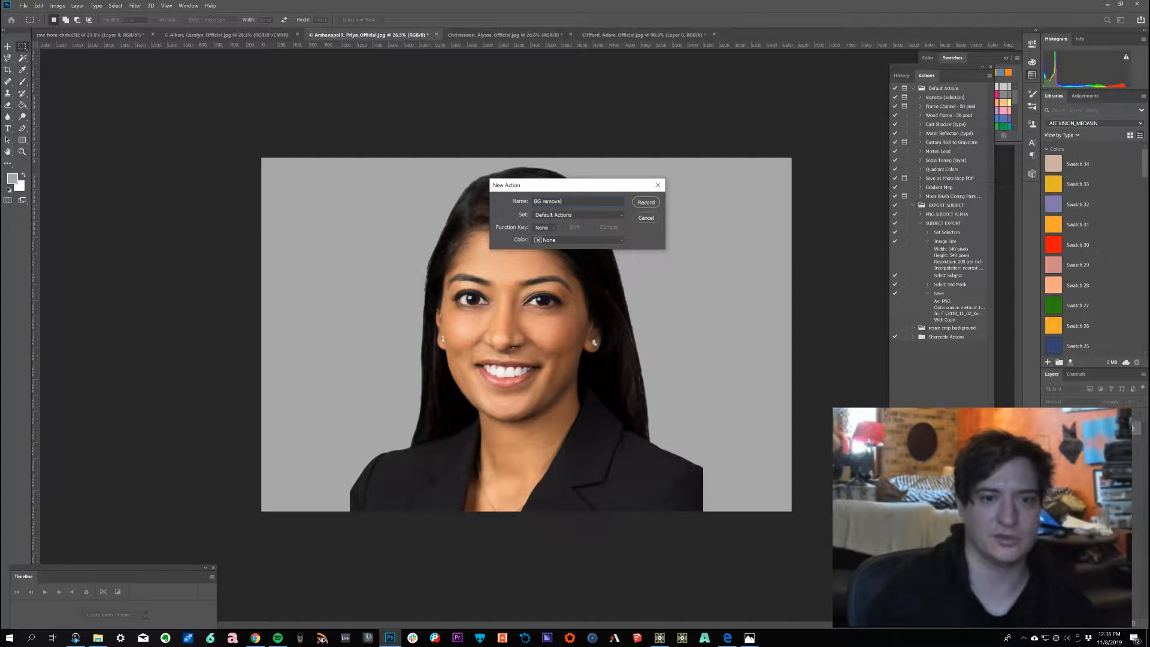
key("Return")
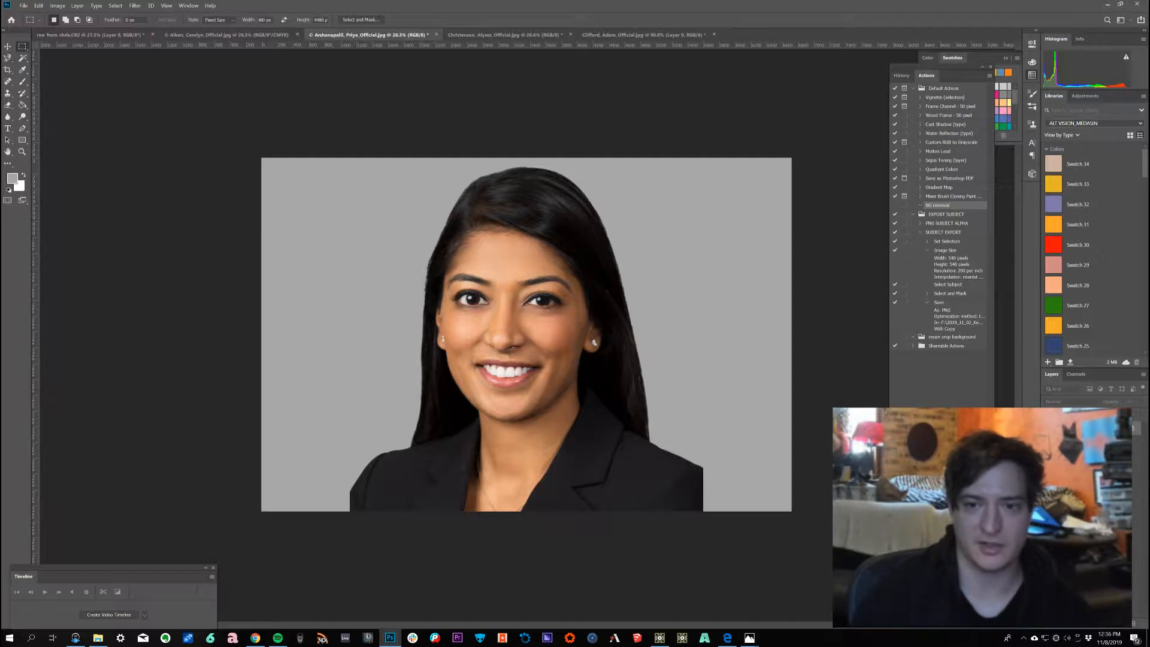
Step: Select the whole canvas, then use Select Subject in Select and Mask to select the person and apply it
left_click(913, 214)
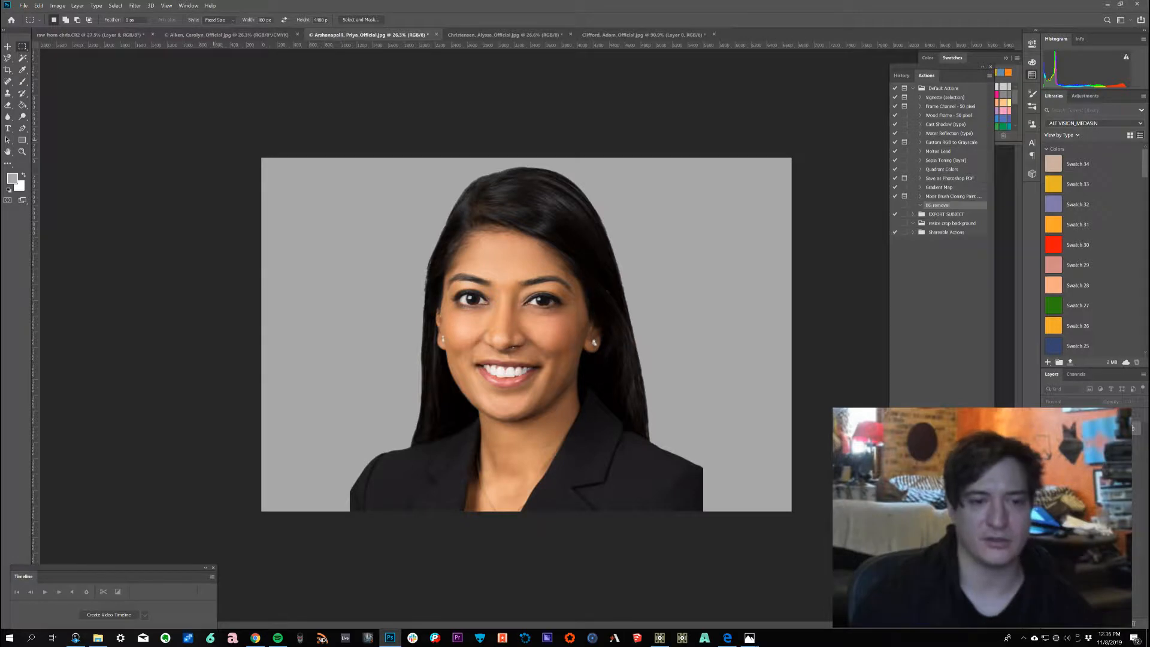
key("ctrl+a")
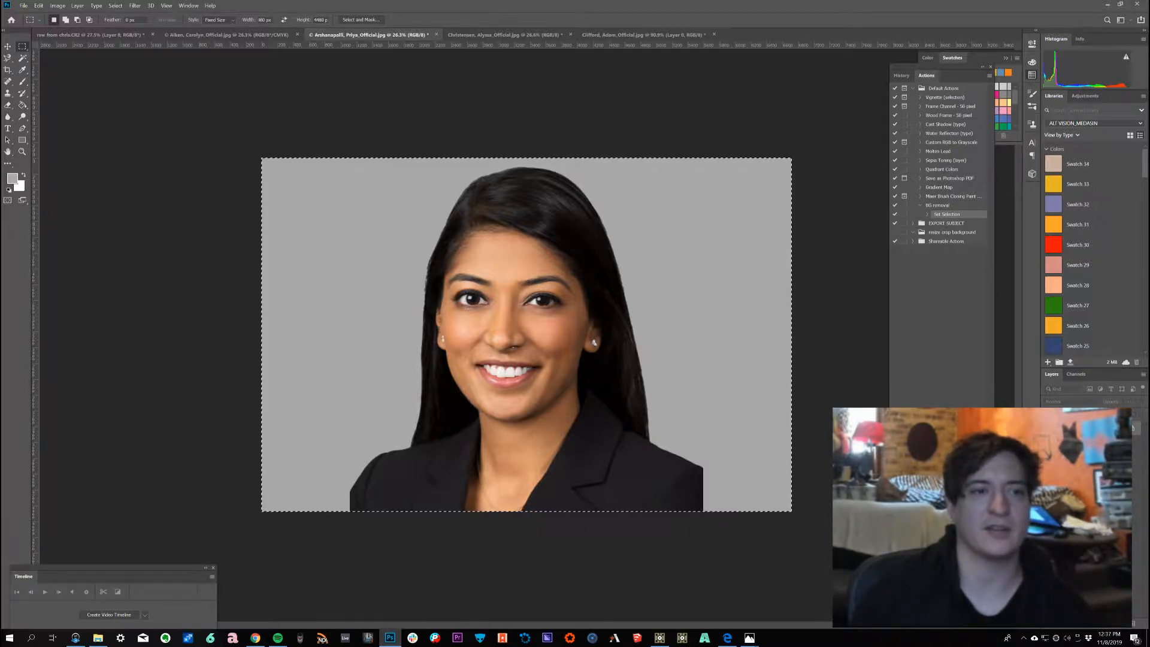
key("ctrl+alt+r")
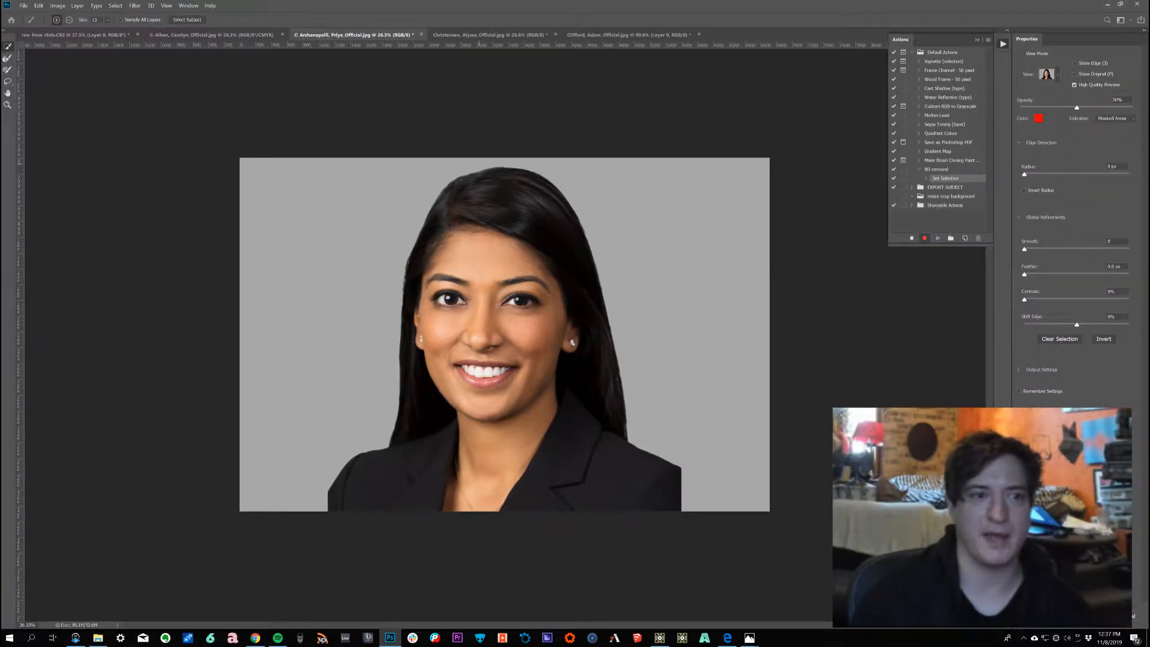
left_click(187, 20)
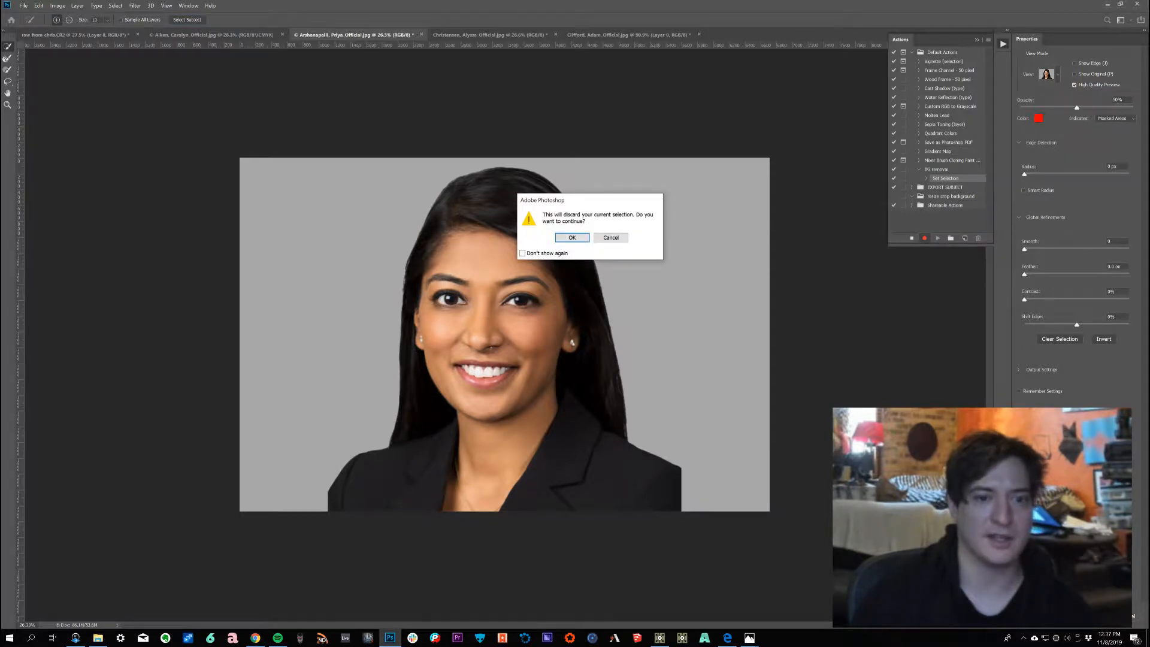
key("Return")
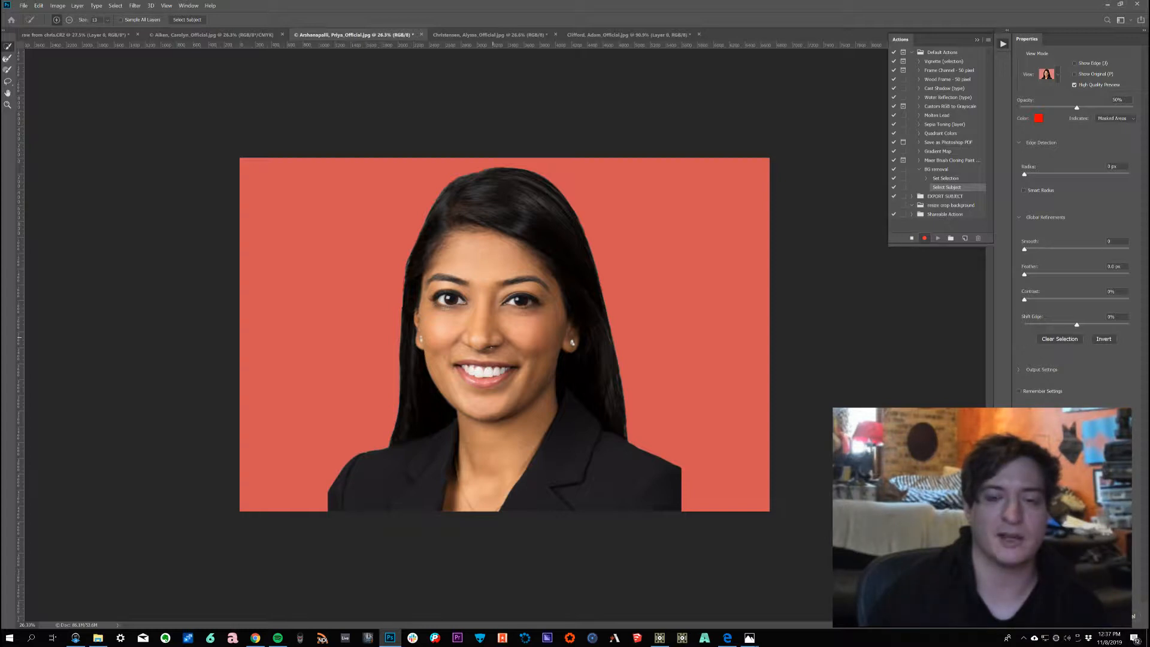
key("Return")
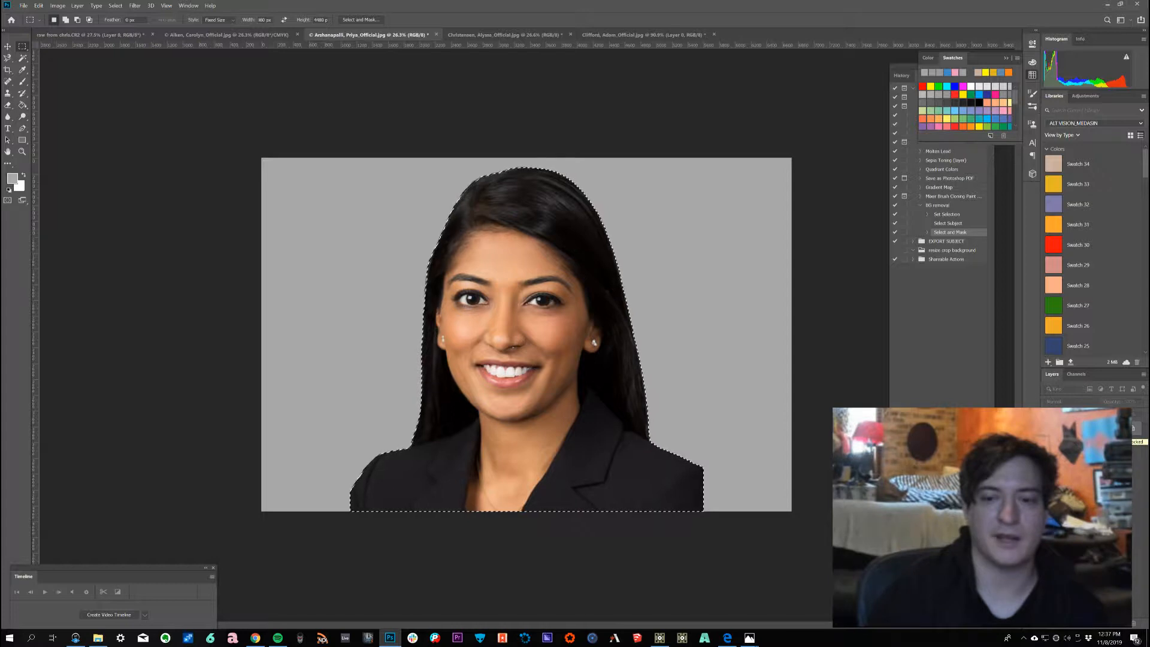
Step: Unlock the background layer and delete everything outside the subject selection
left_click(1133, 428)
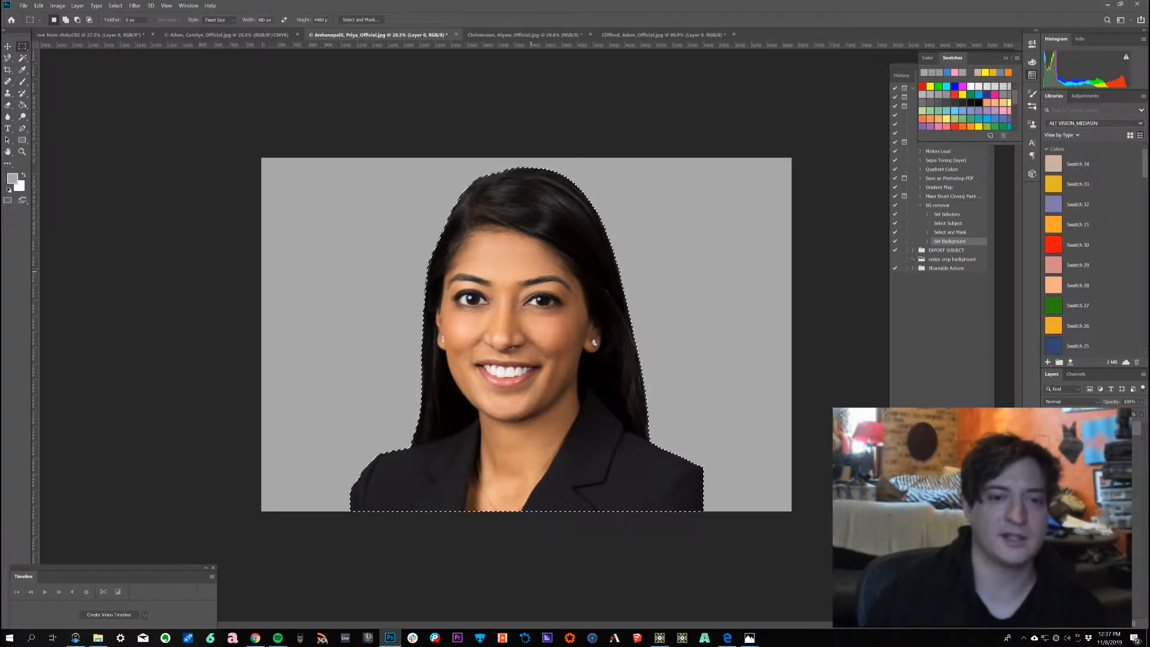
right_click(532, 273)
left_click(557, 283)
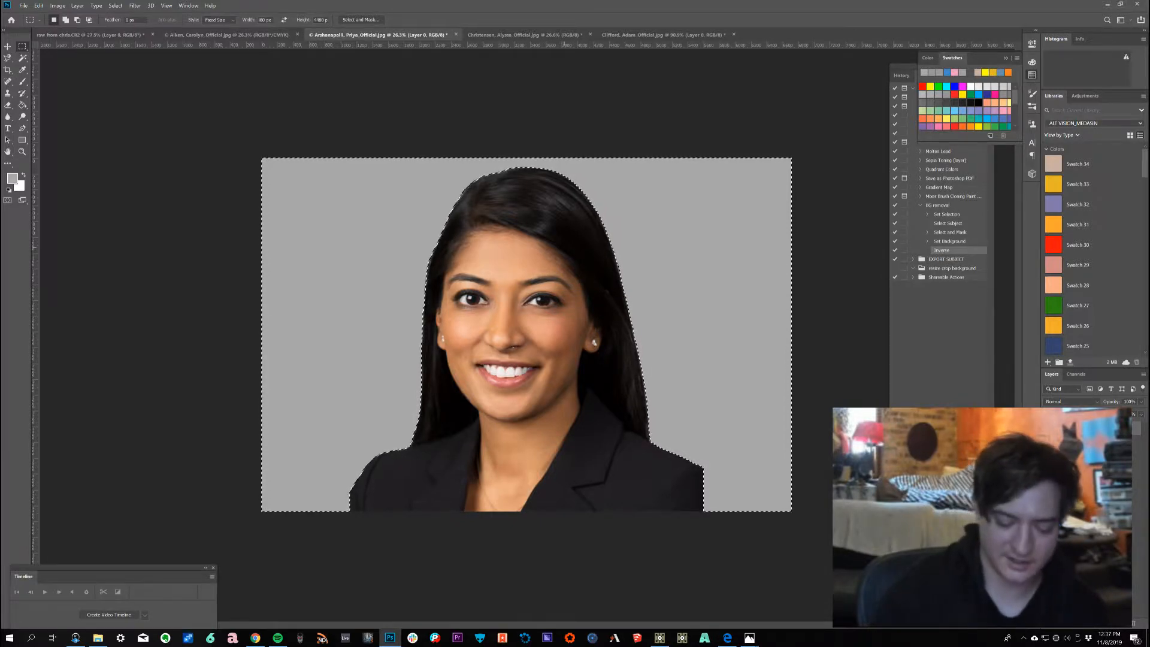
key("Delete")
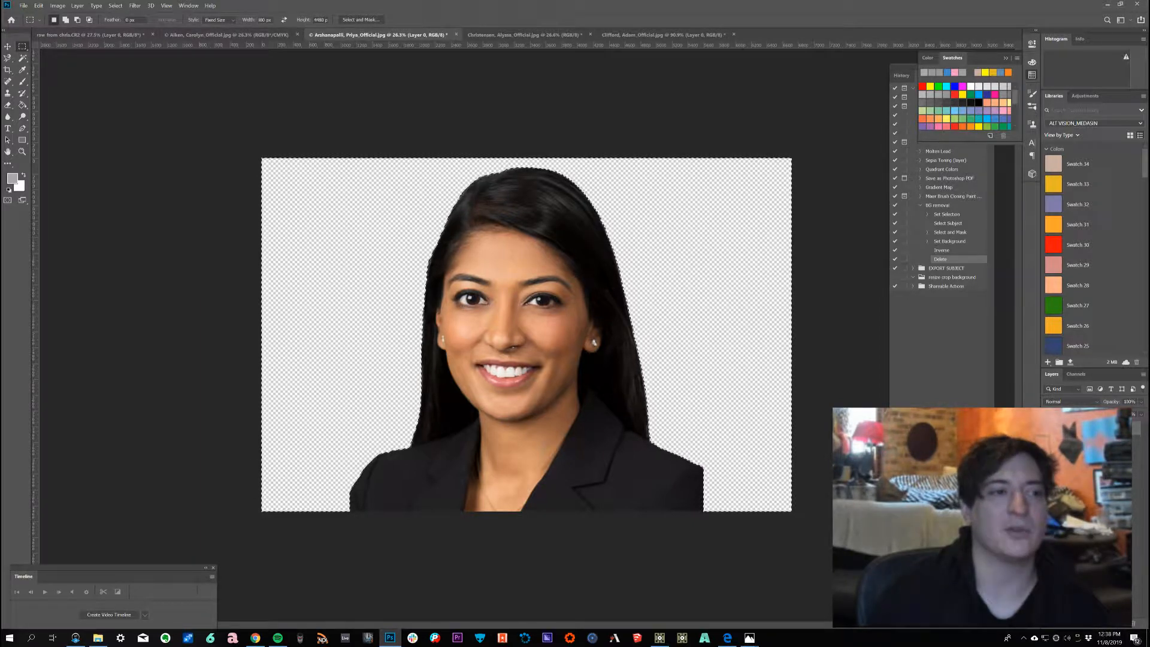
Step: Draw a Fixed Size 4480 px square marquee centered on the subject and crop the image to it
left_click(216, 20)
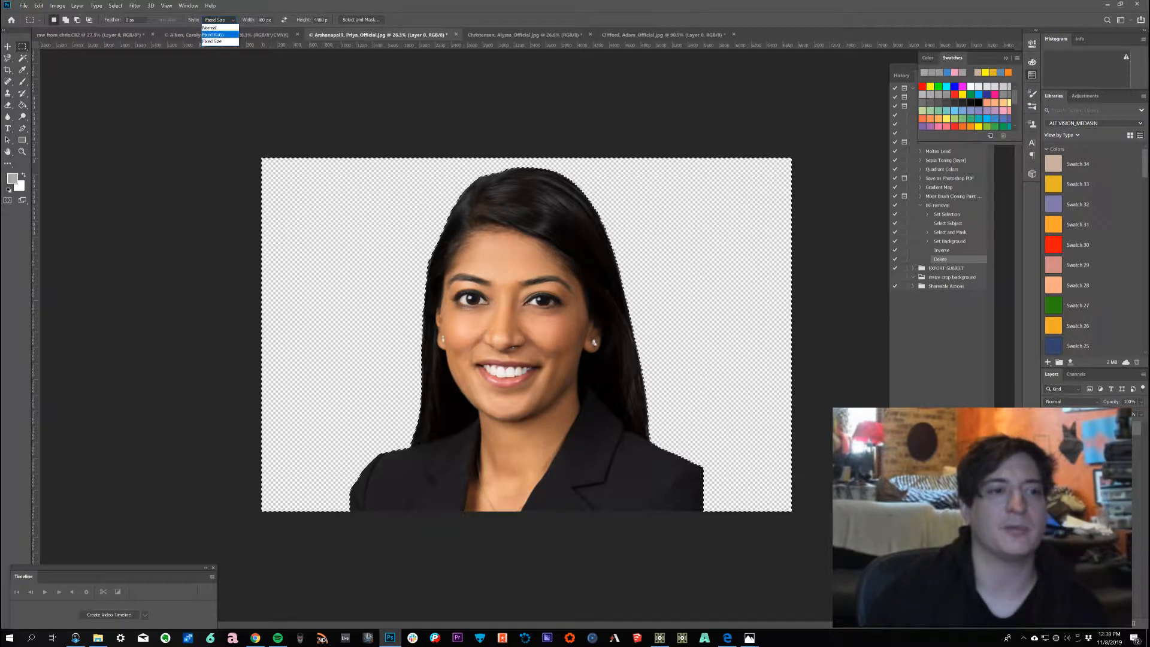
left_click(213, 42)
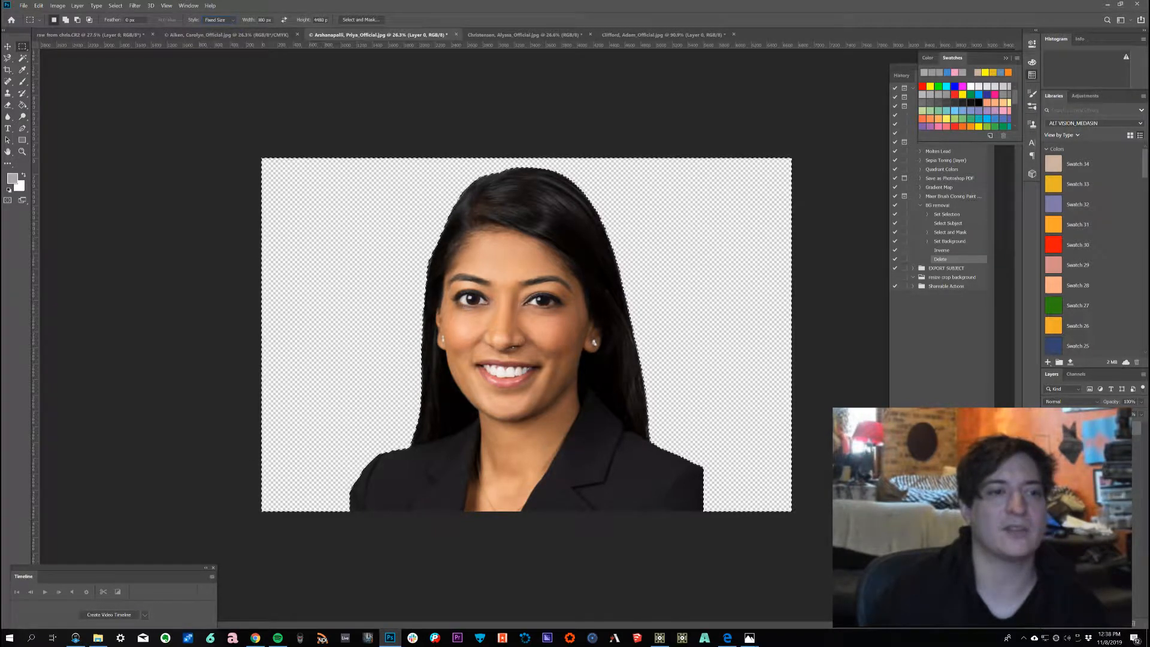
double_click(265, 20)
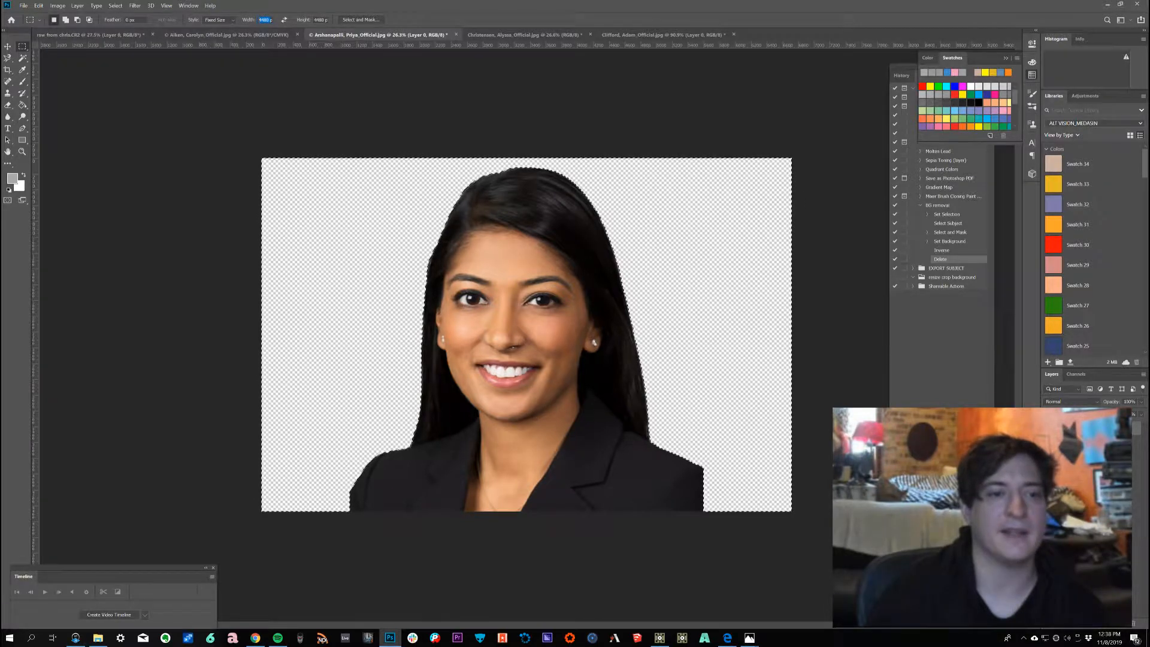
left_click_drag(348, 151, 348, 150)
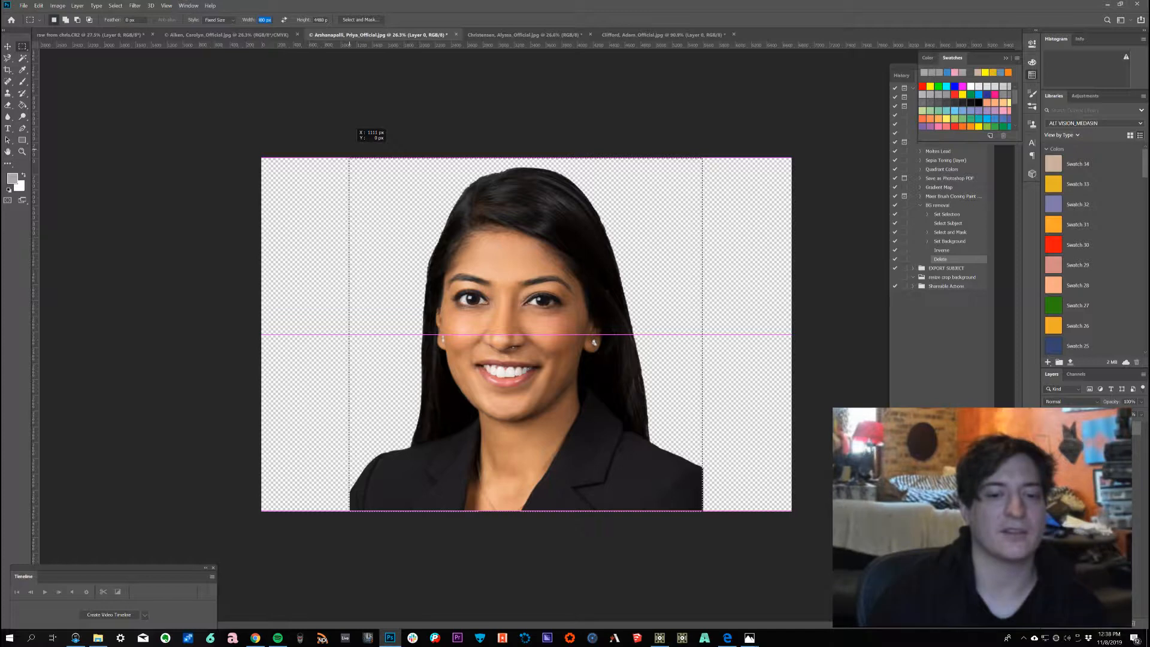
left_click_drag(349, 150, 349, 152)
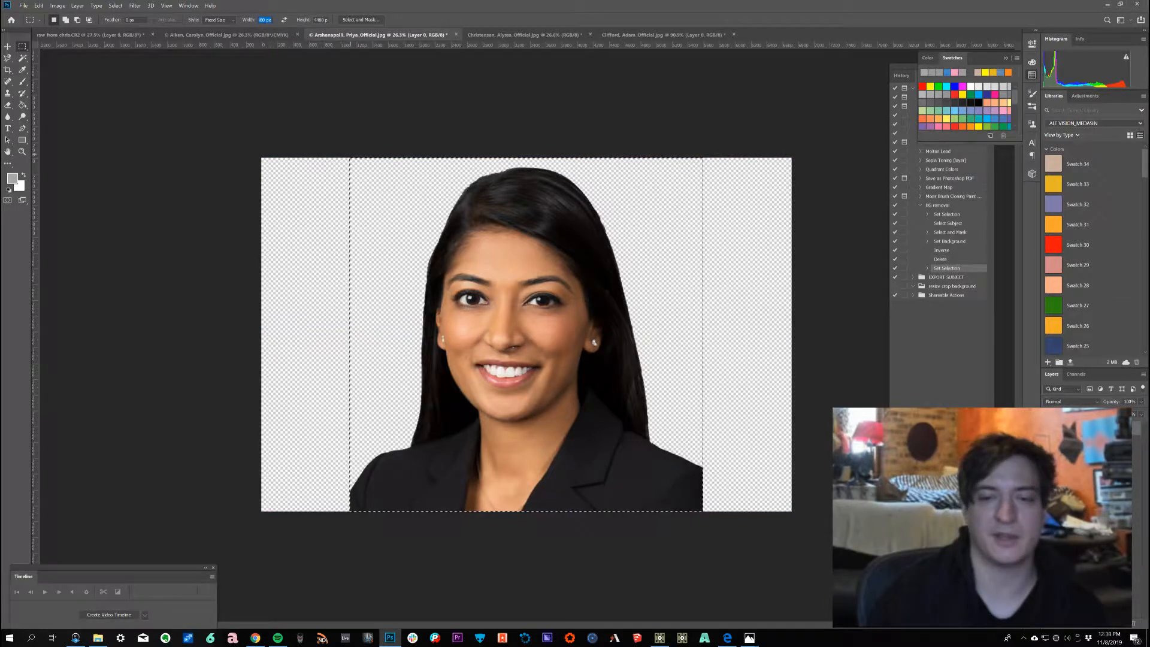
left_click(58, 6)
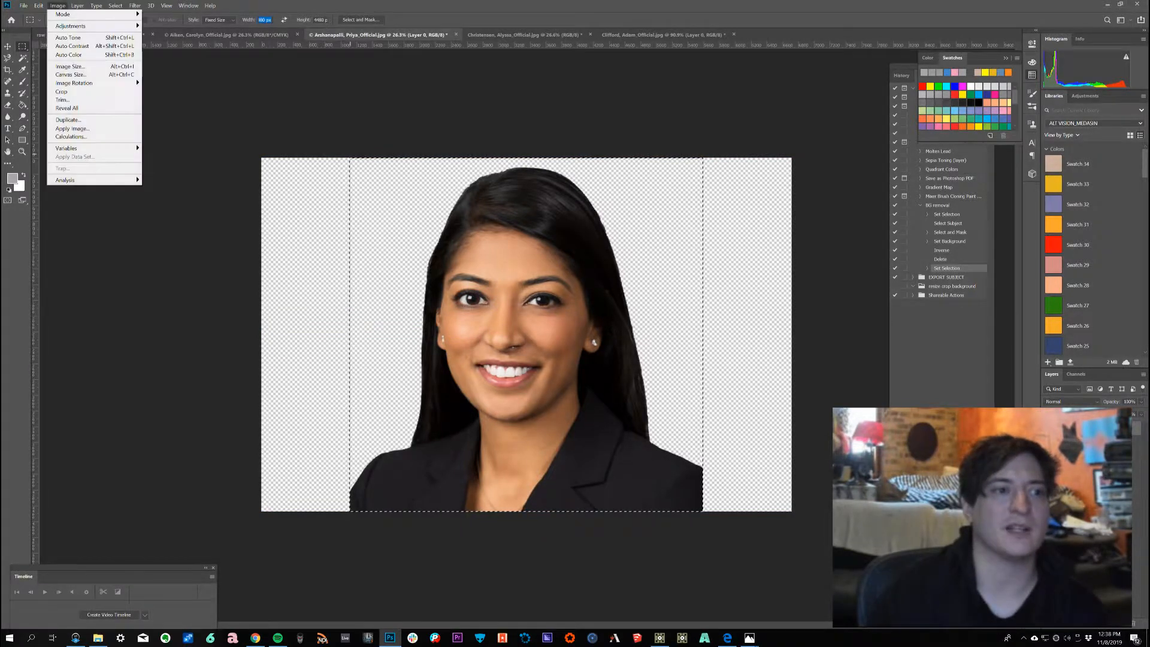
left_click(61, 91)
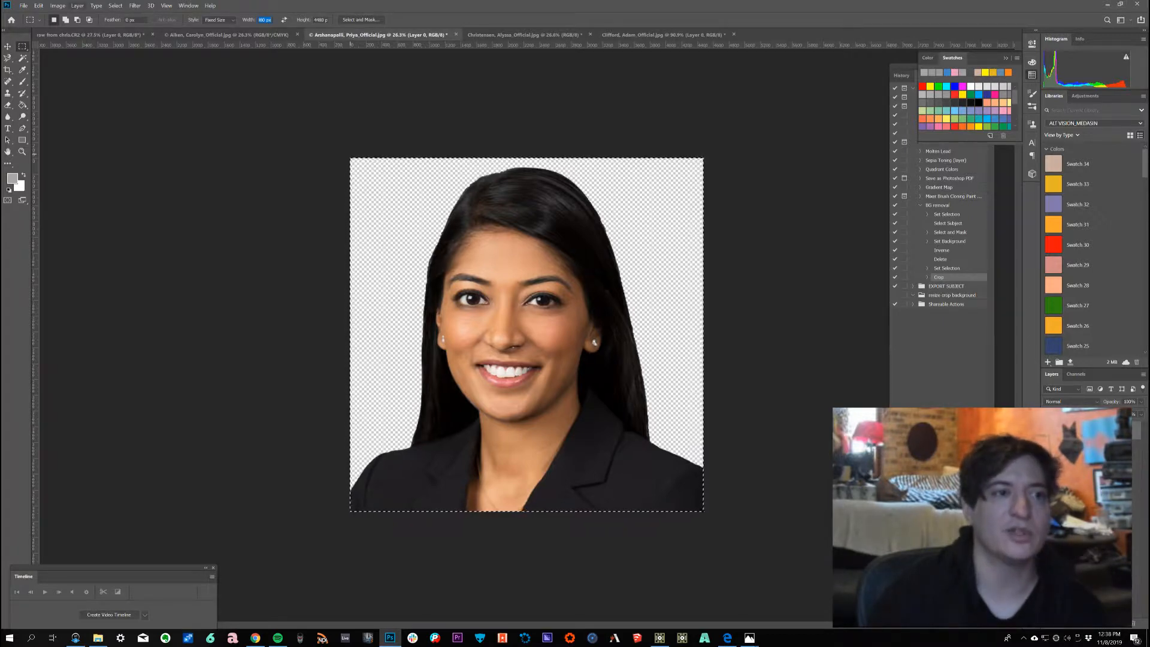
Step: Resize the image to 1080 × 1080 pixels
left_click(77, 6)
mouse_move(58, 5)
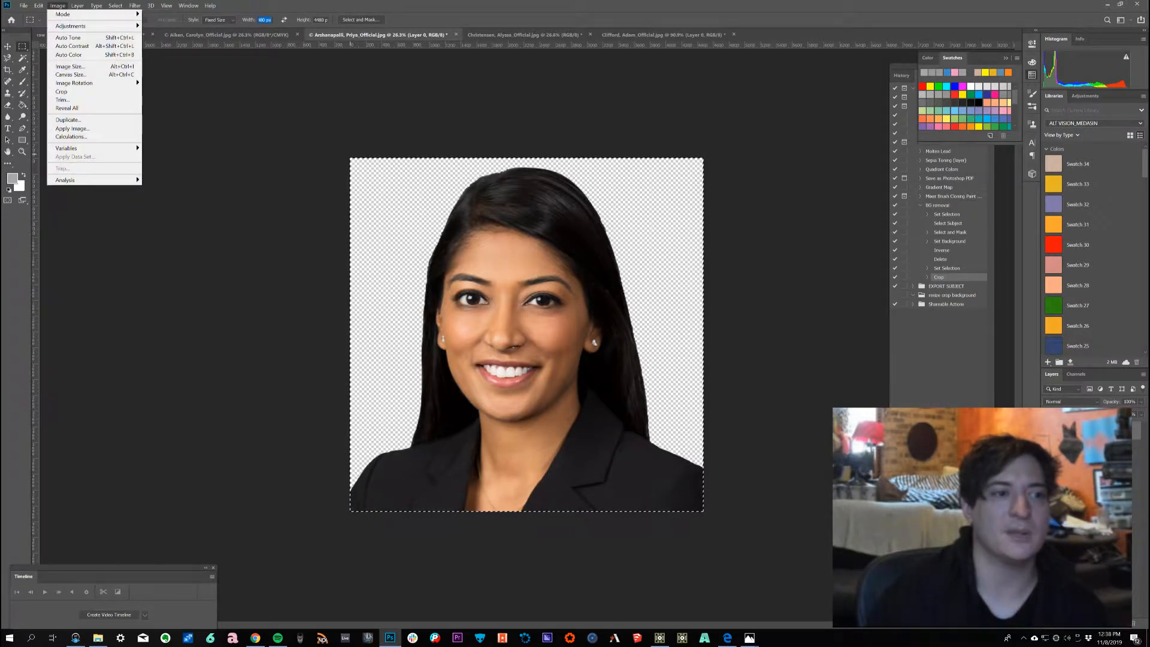
left_click(69, 66)
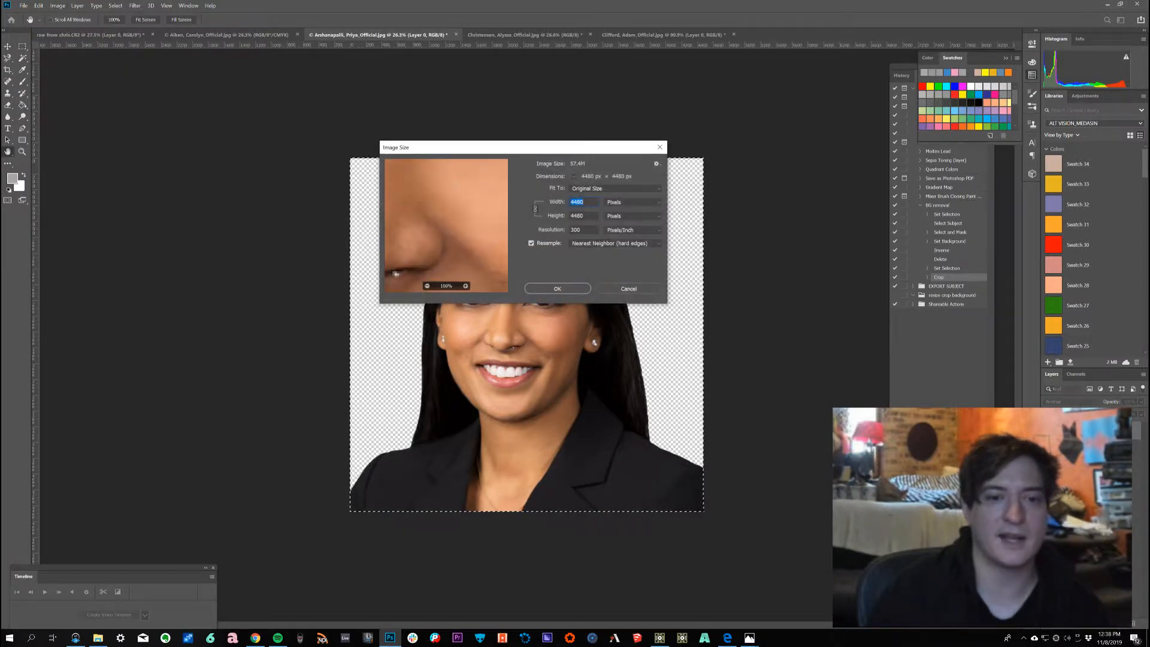
type("1080")
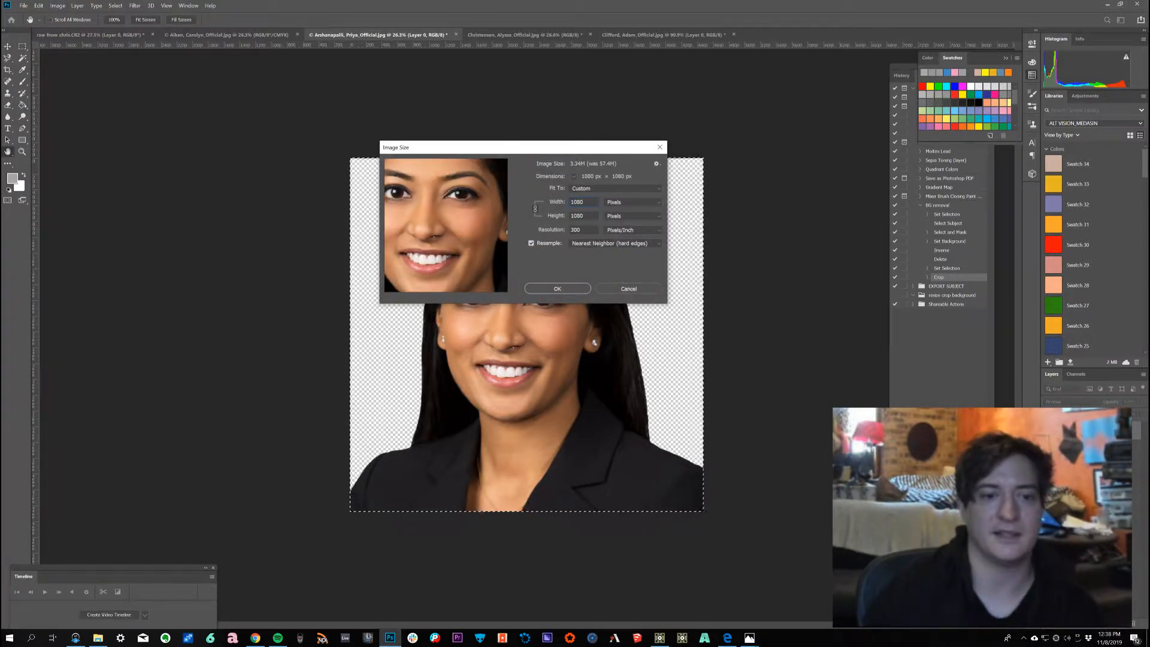
key("Return")
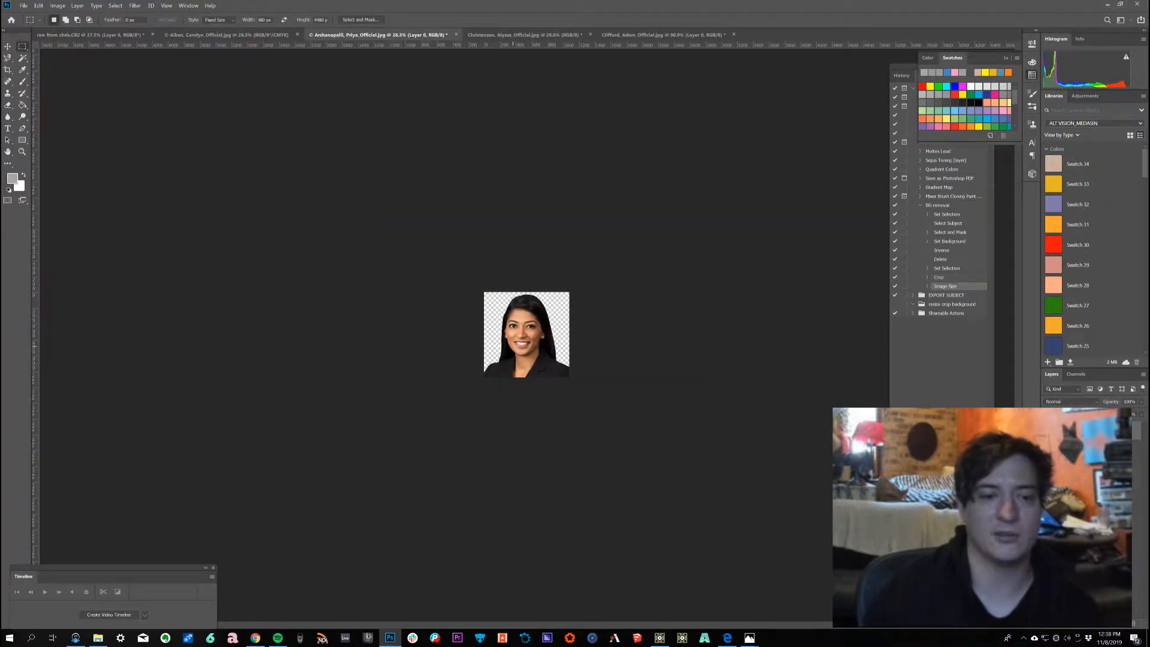
Step: Save the image as a Photoshop PSD into the 1080bg removed folder, accepting the format options
scroll(513, 347, "up", 9)
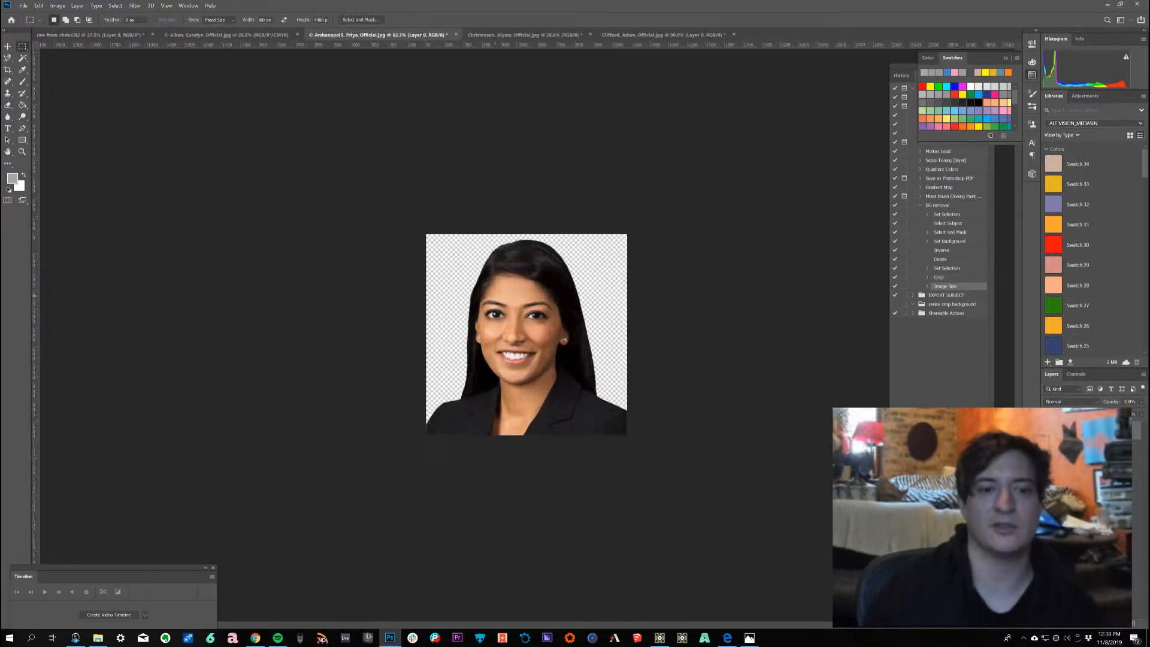
scroll(527, 334, "up", 4)
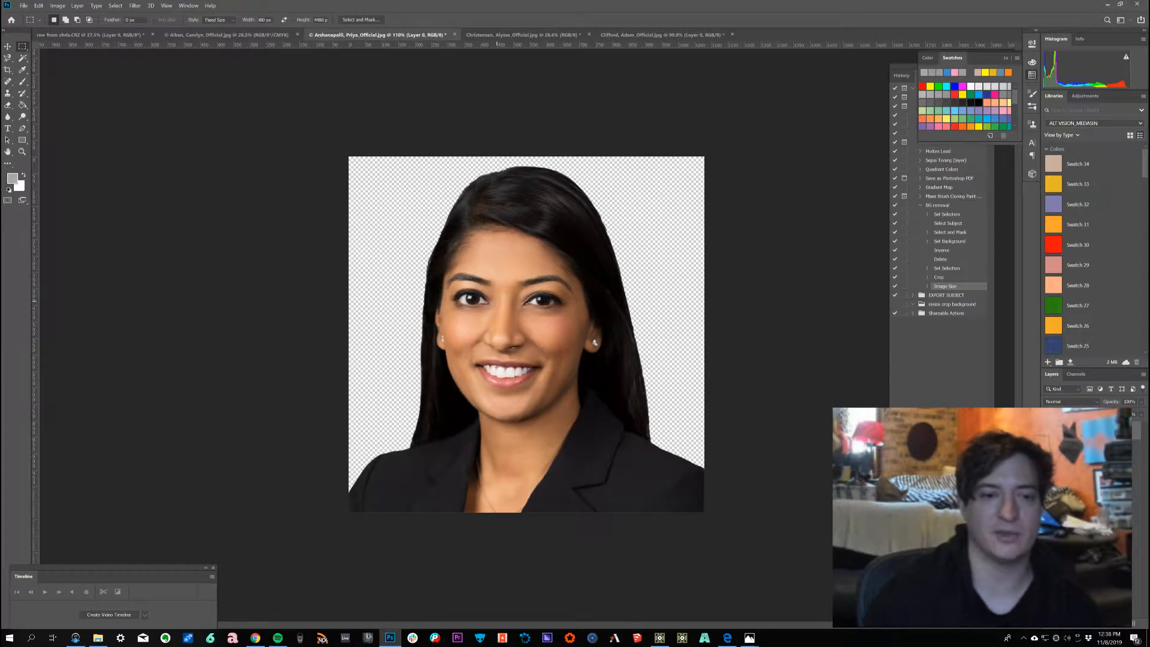
scroll(526, 334, "up", 1)
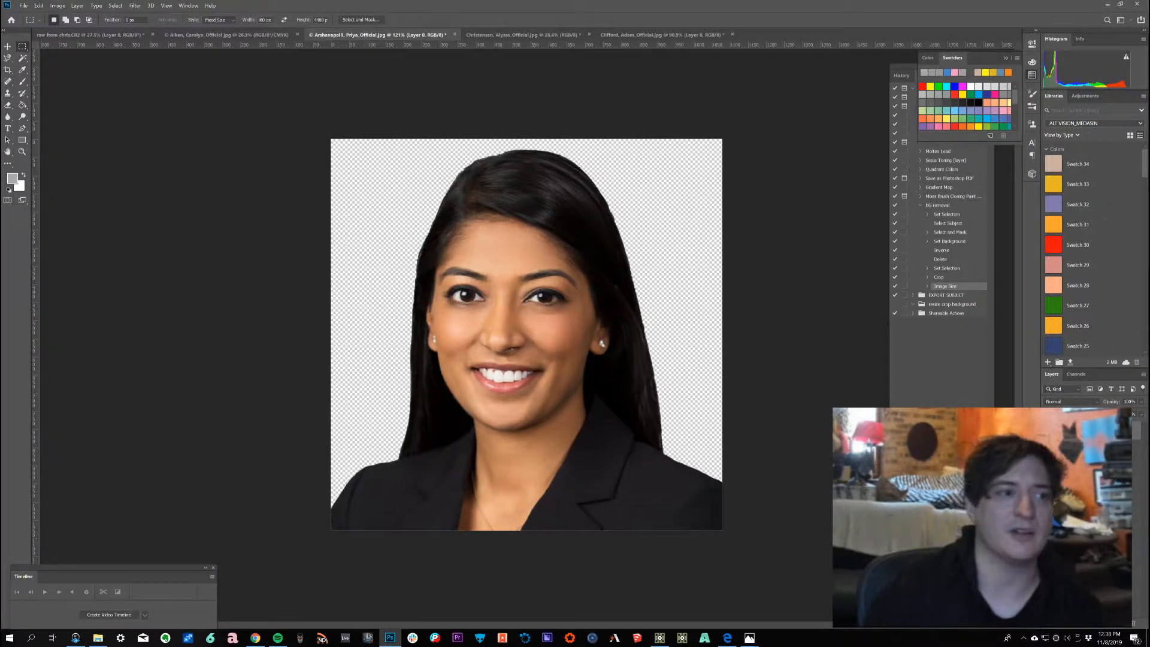
left_click(23, 5)
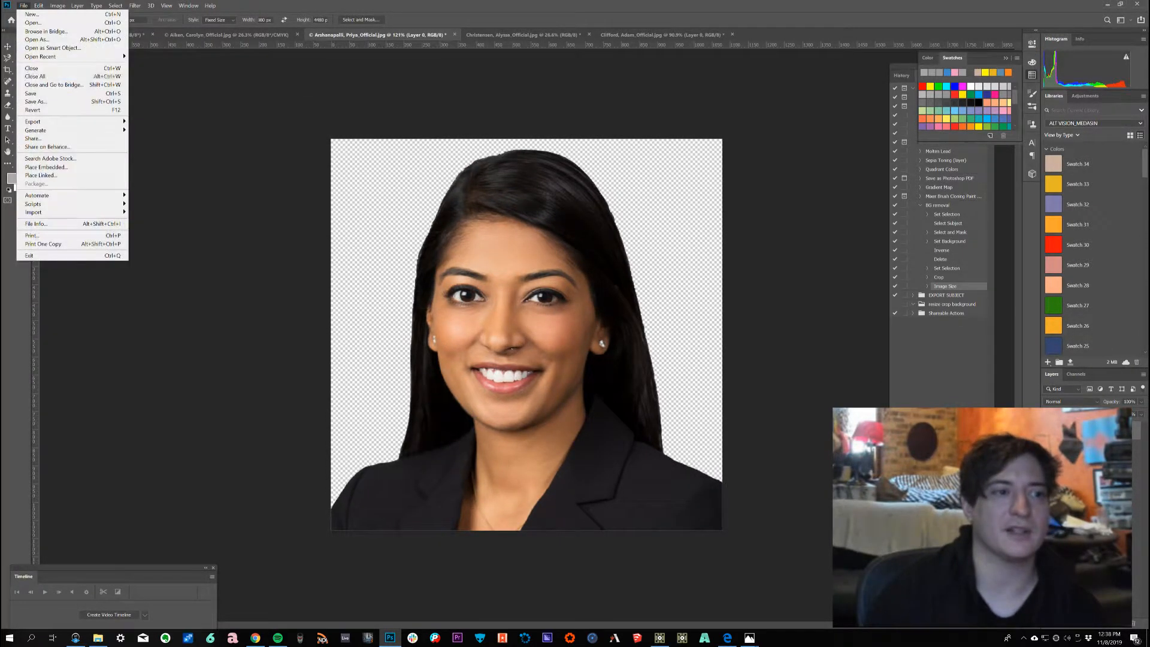
left_click(24, 101)
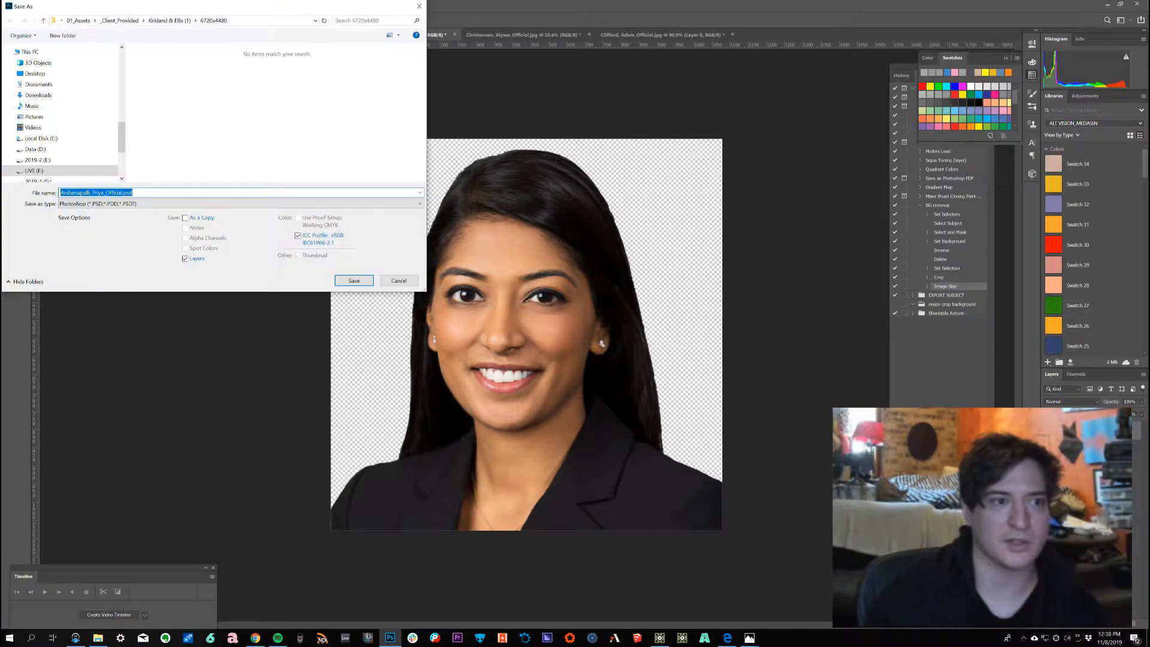
left_click(171, 20)
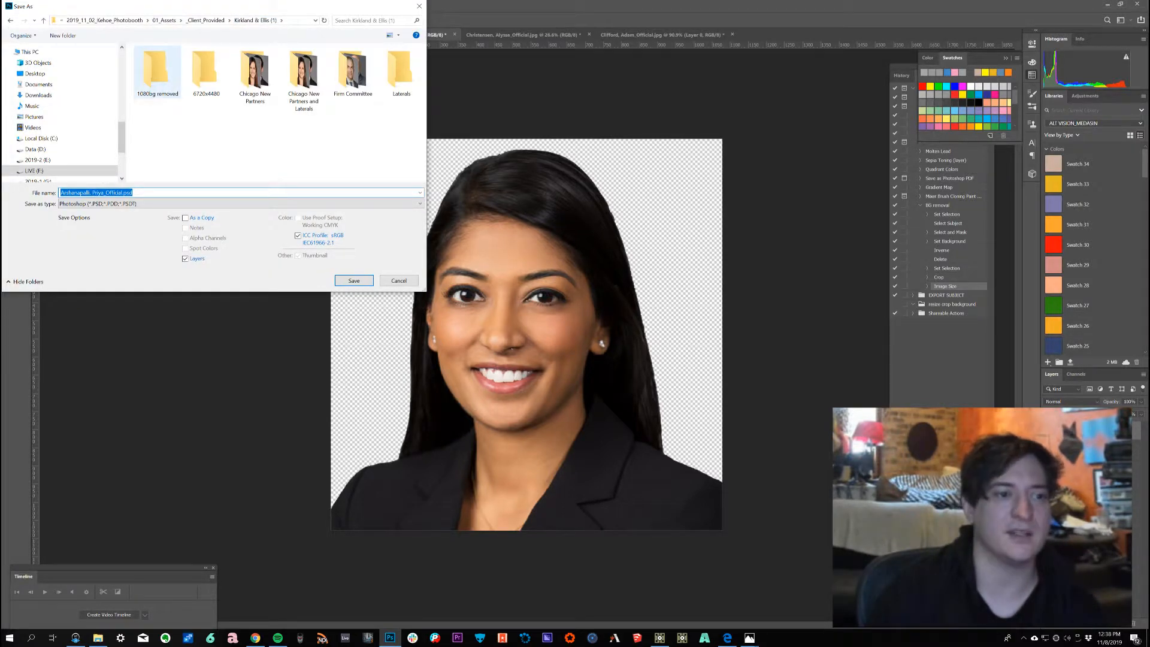
left_click(157, 72)
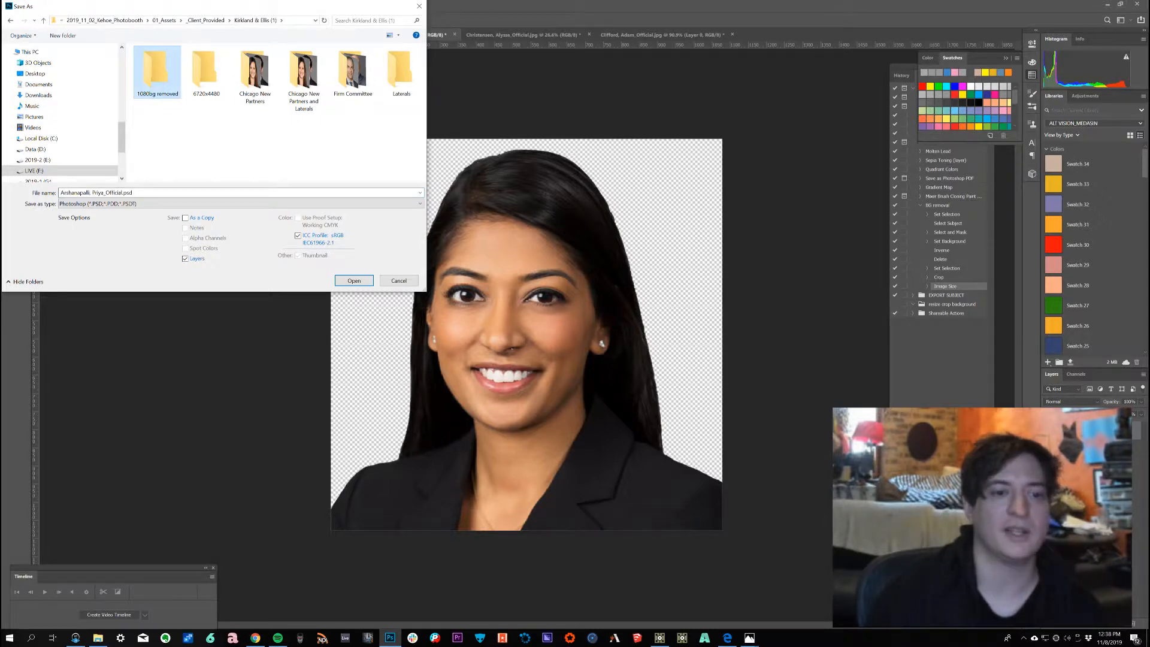
key("Return")
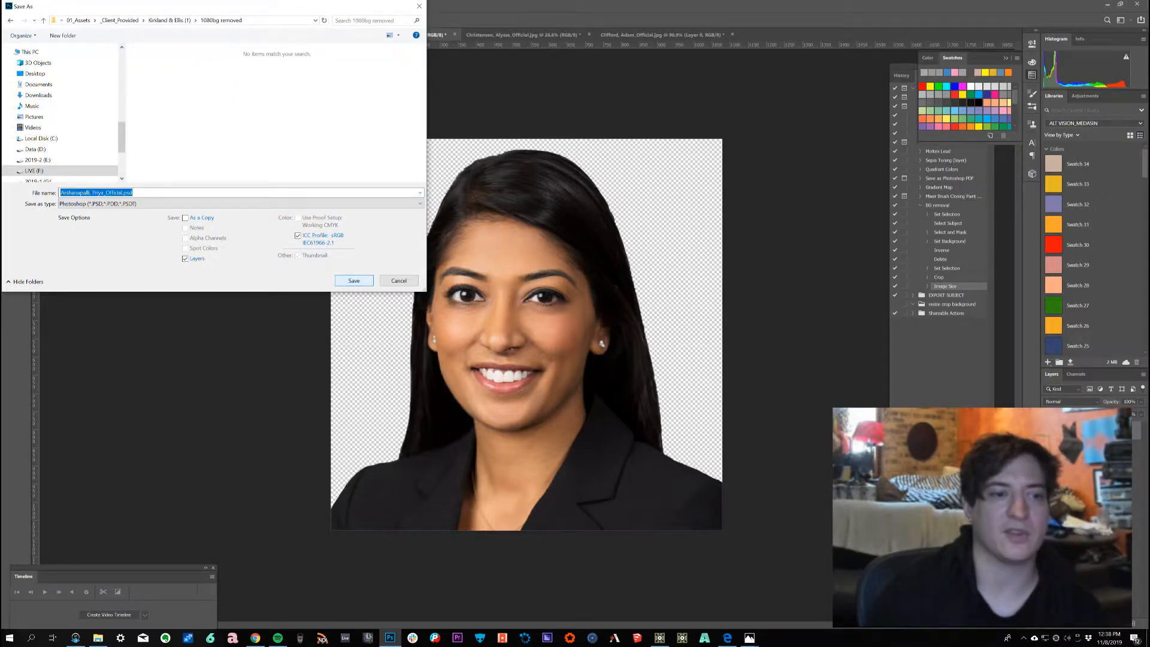
key("Return")
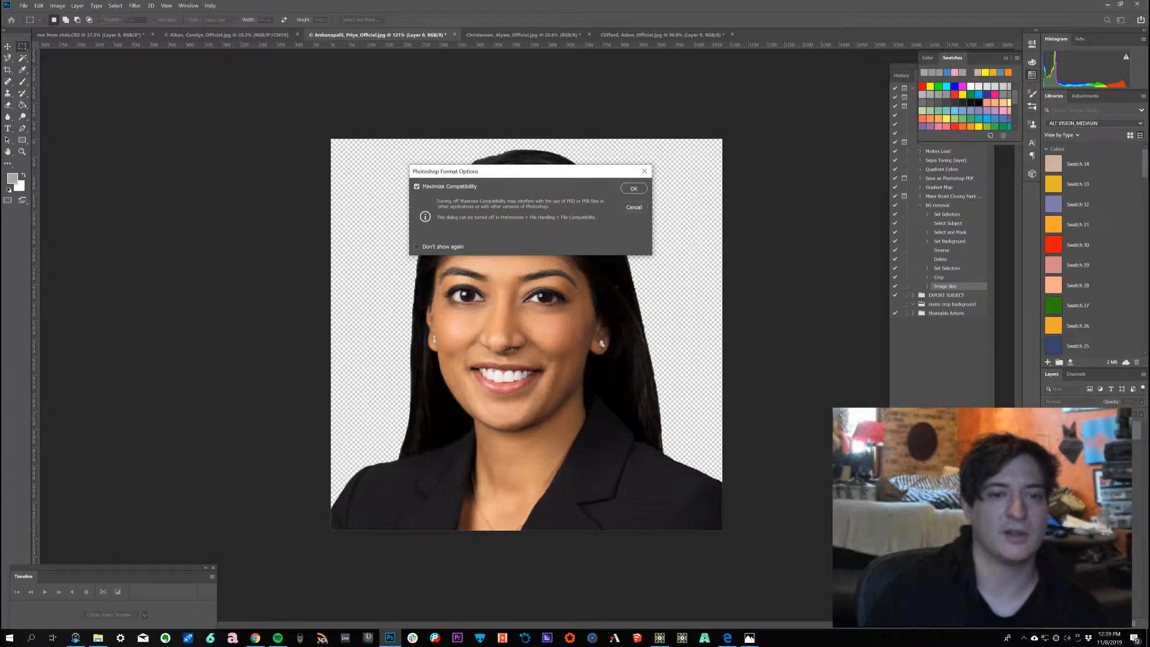
key("Return")
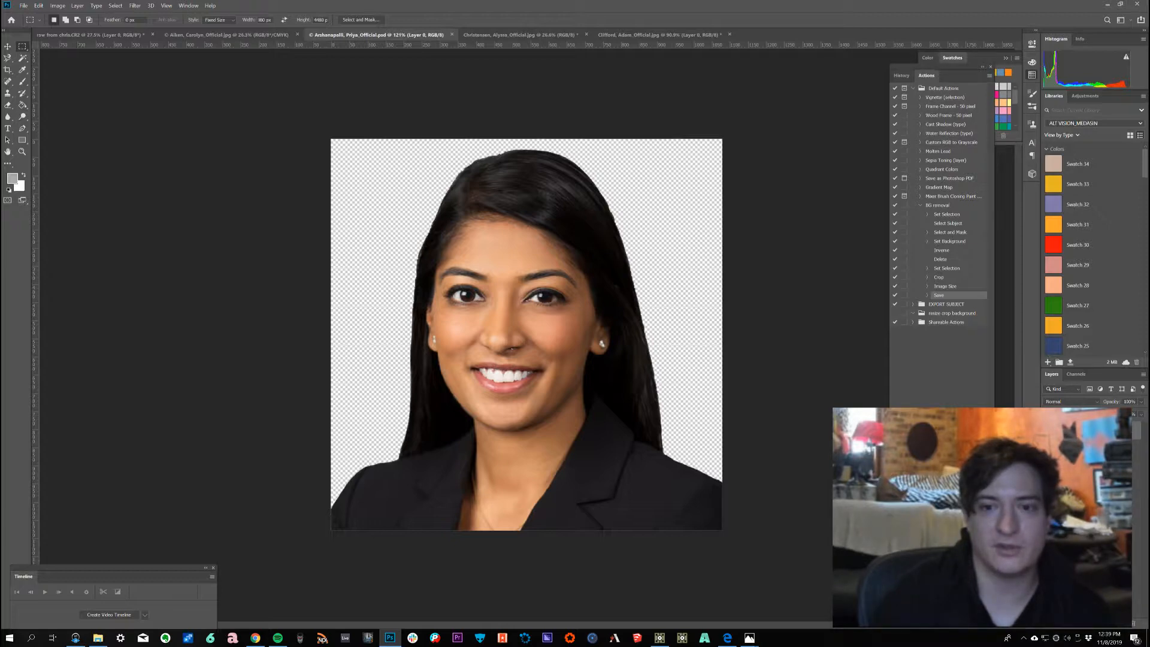
Step: Move the BG removal action into the Shareable Actions set and collapse the Photobooth Prayer action
left_click_drag(939, 205, 946, 323)
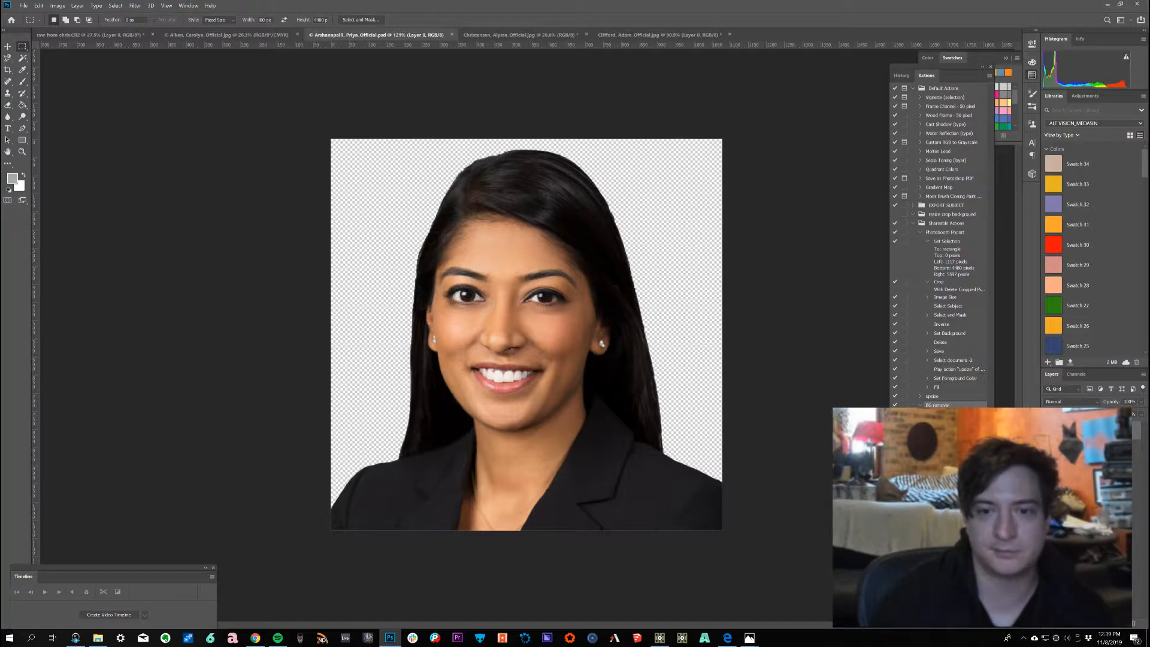
left_click(920, 233)
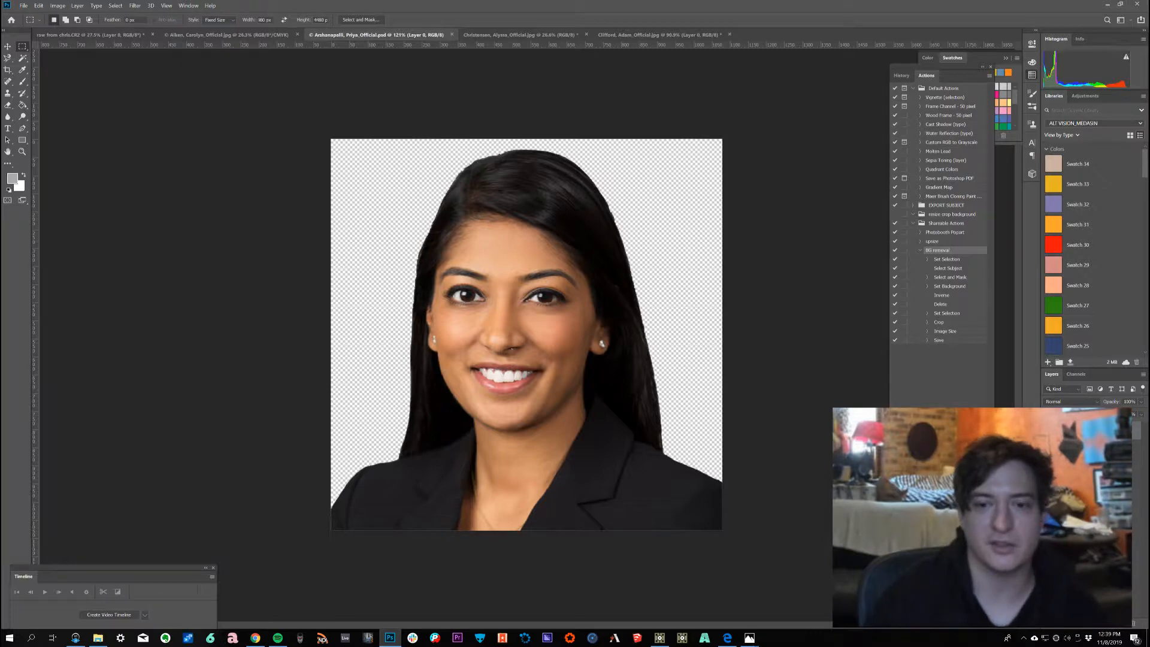
Step: Browse the project folders in File Explorer to locate the 6720x4480 folder of source headshots
key("alt+Tab")
key("alt+Tab")
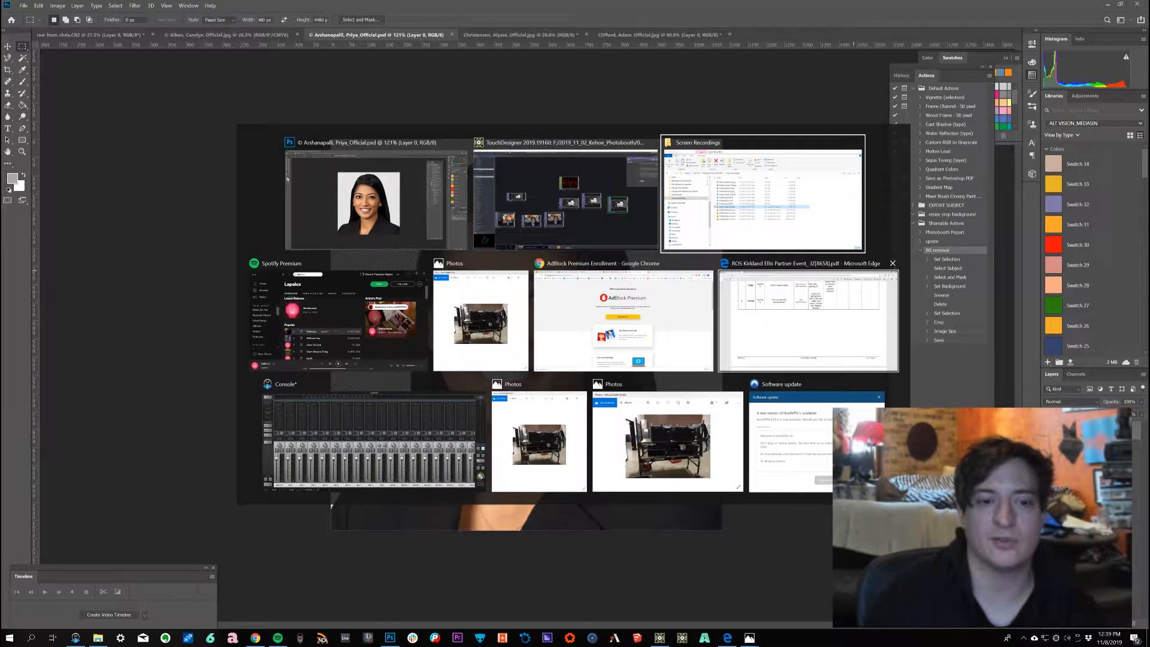
scroll(515, 484, "down", 3)
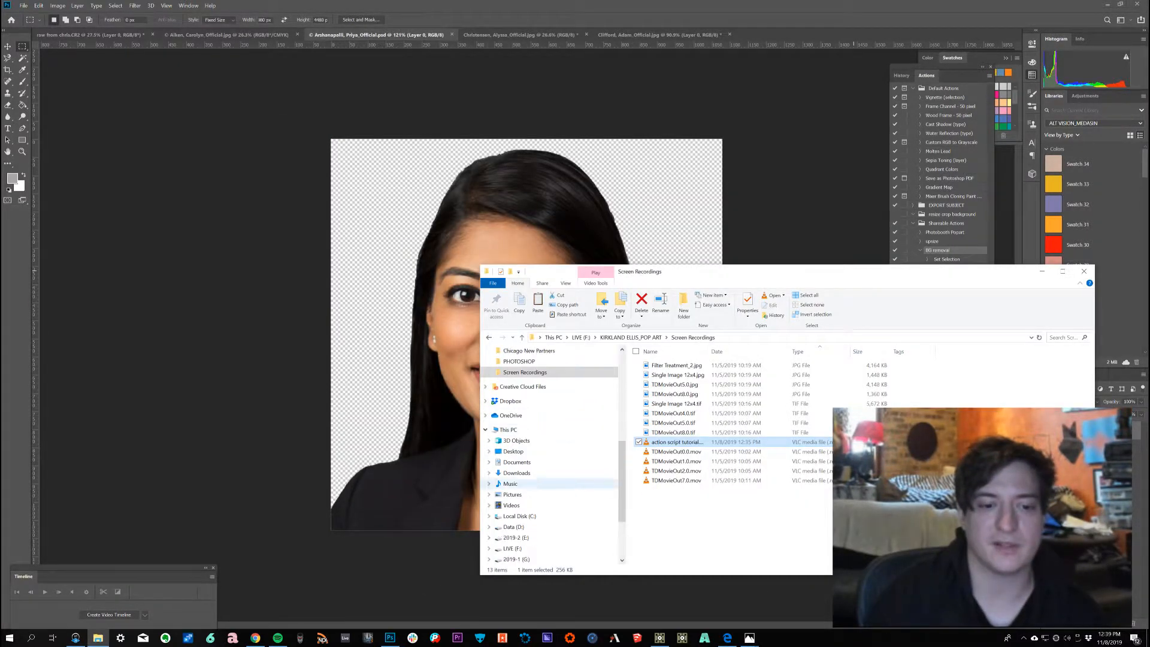
scroll(515, 484, "down", 4)
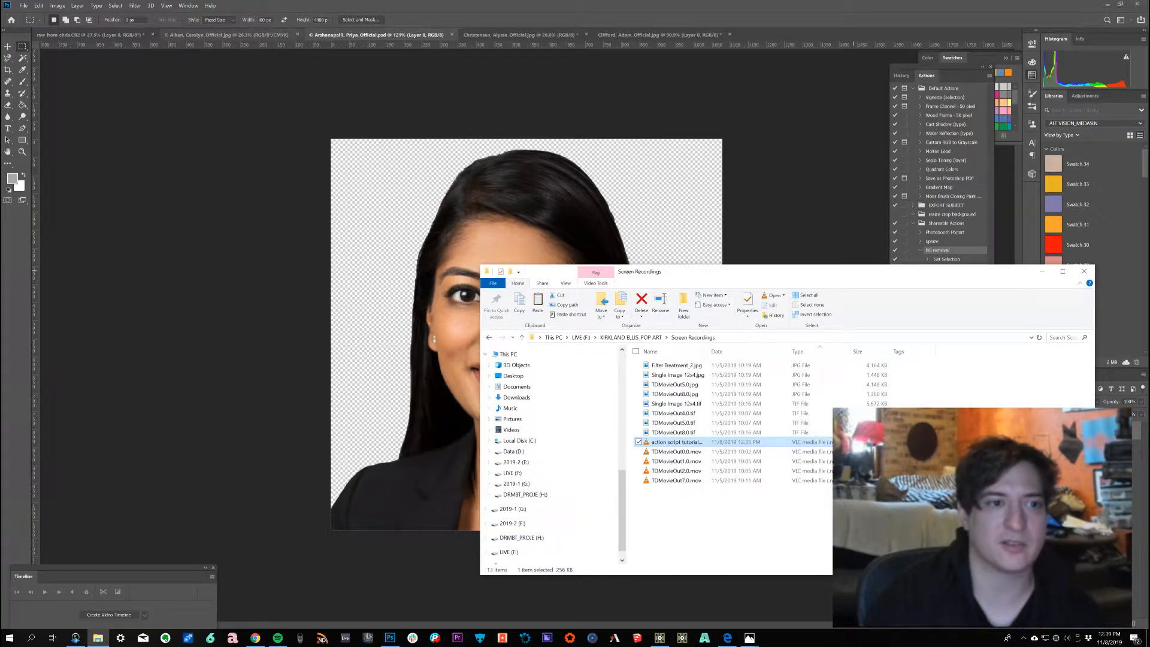
left_click(230, 35)
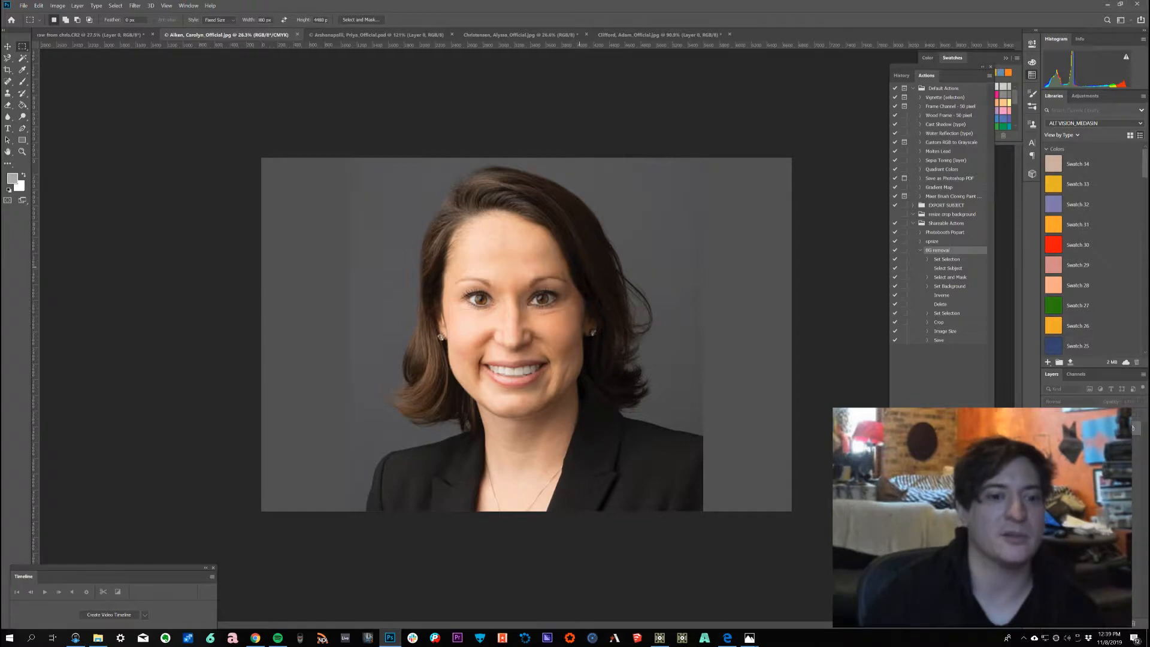
key("alt+Tab")
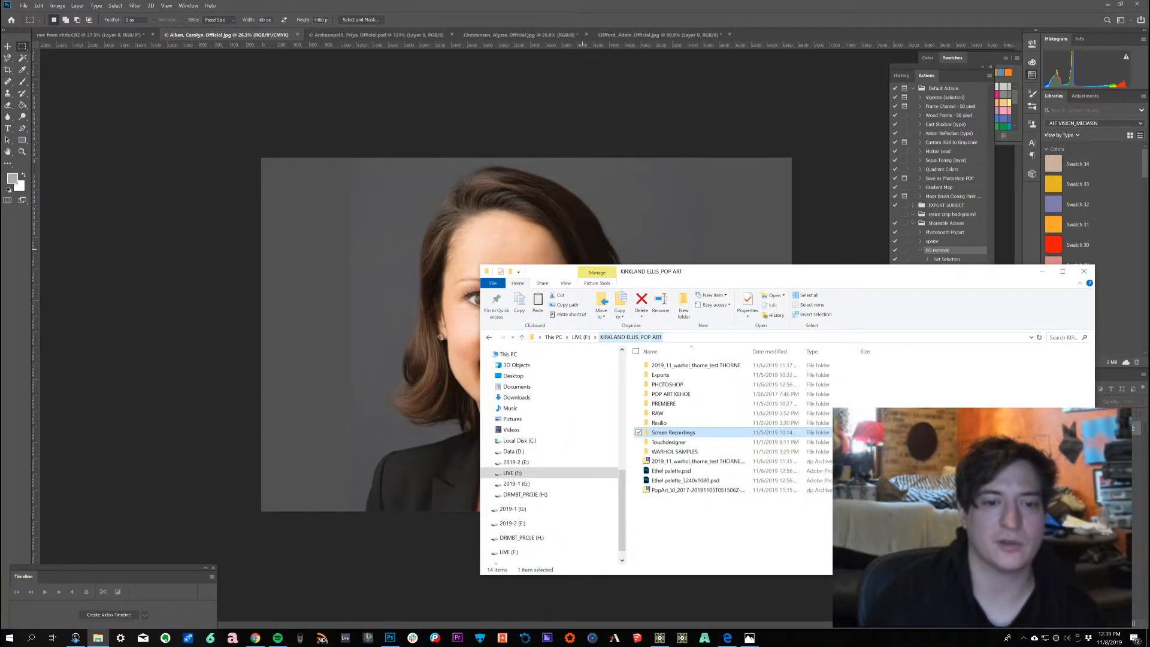
left_click(581, 338)
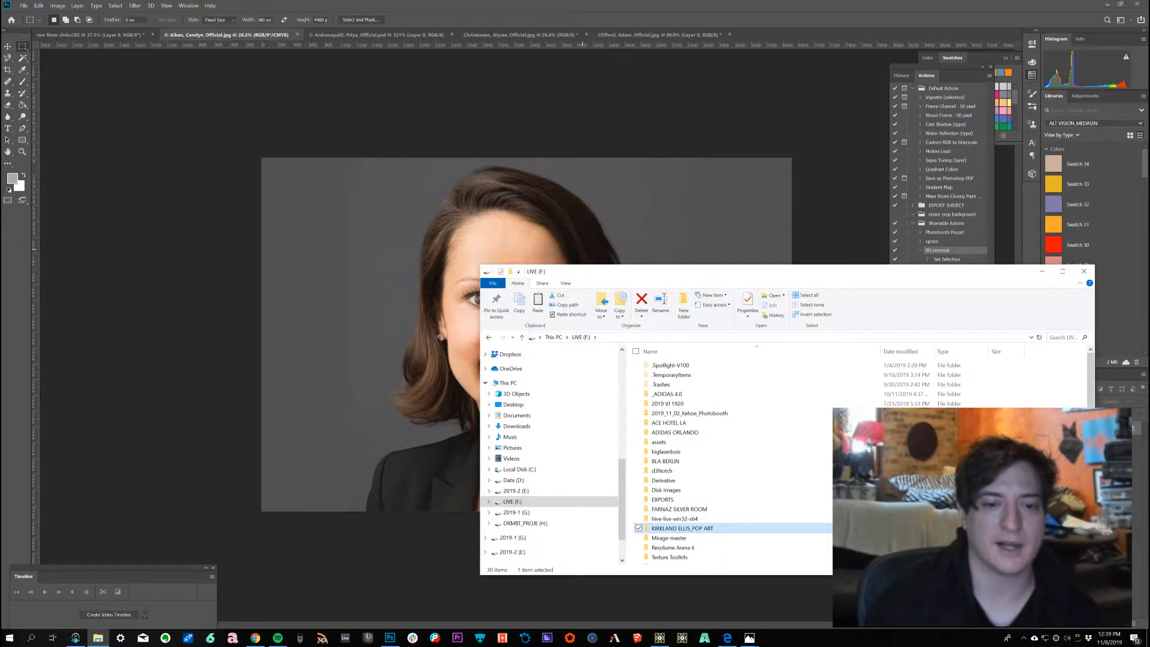
double_click(689, 412)
double_click(663, 374)
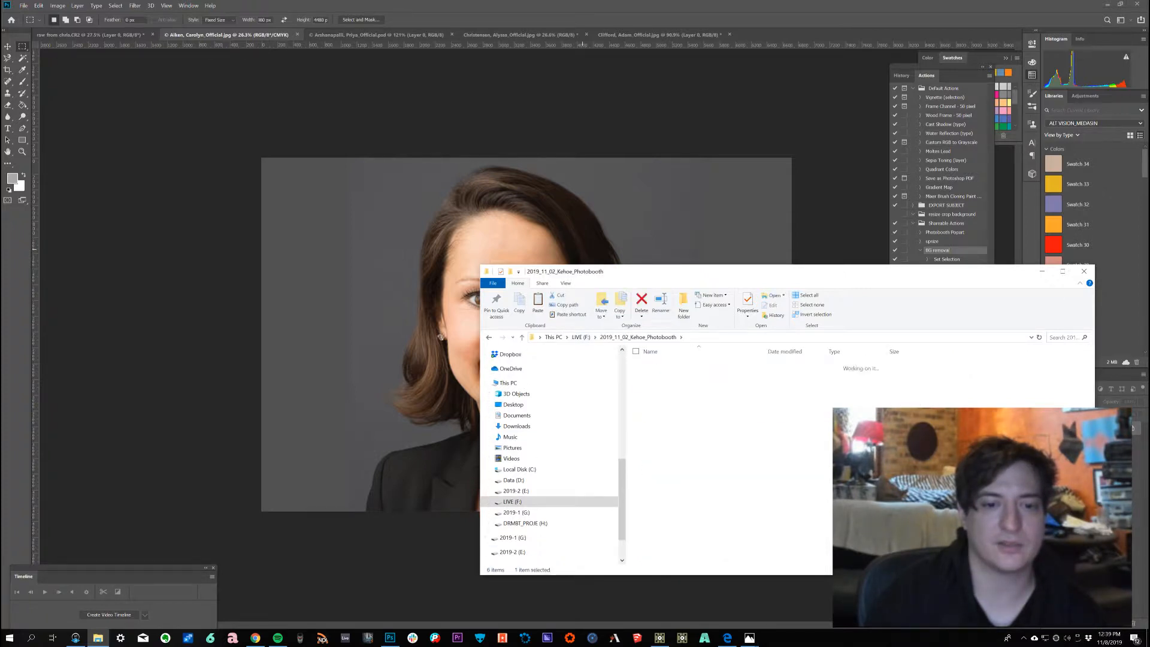
double_click(671, 365)
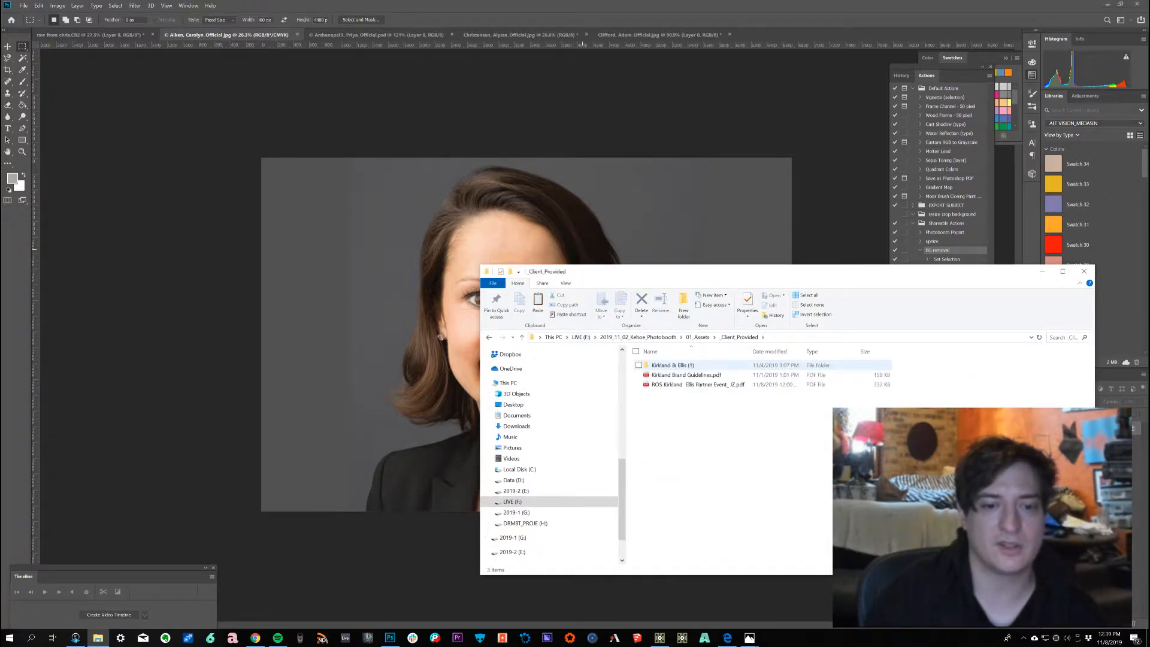
double_click(677, 365)
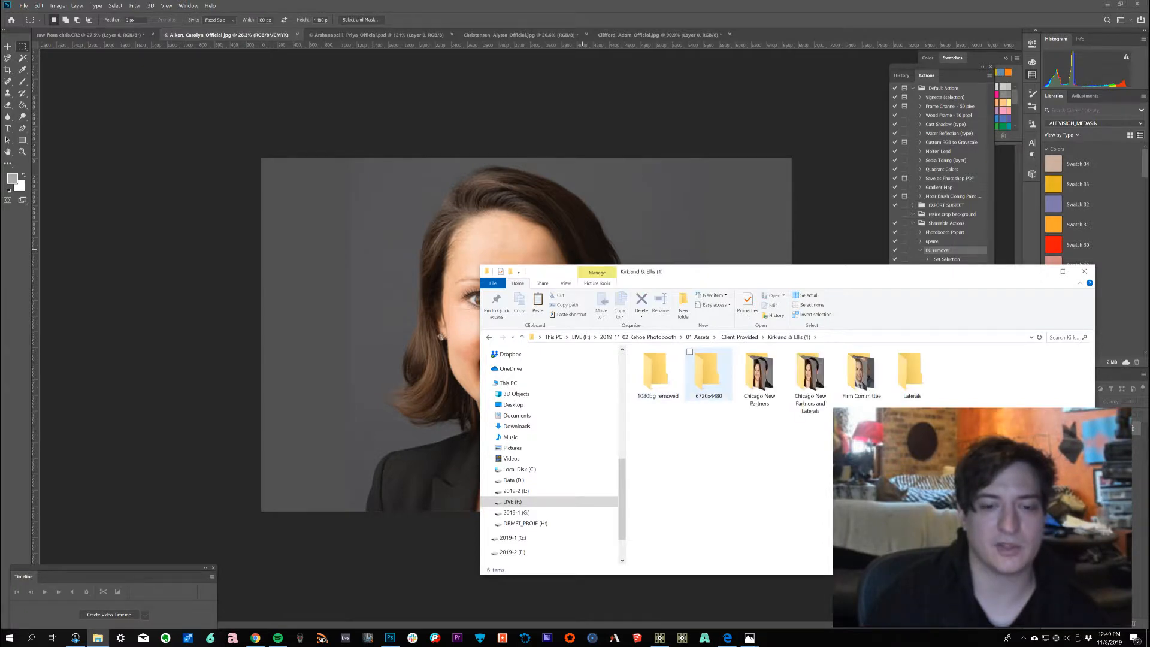
double_click(708, 372)
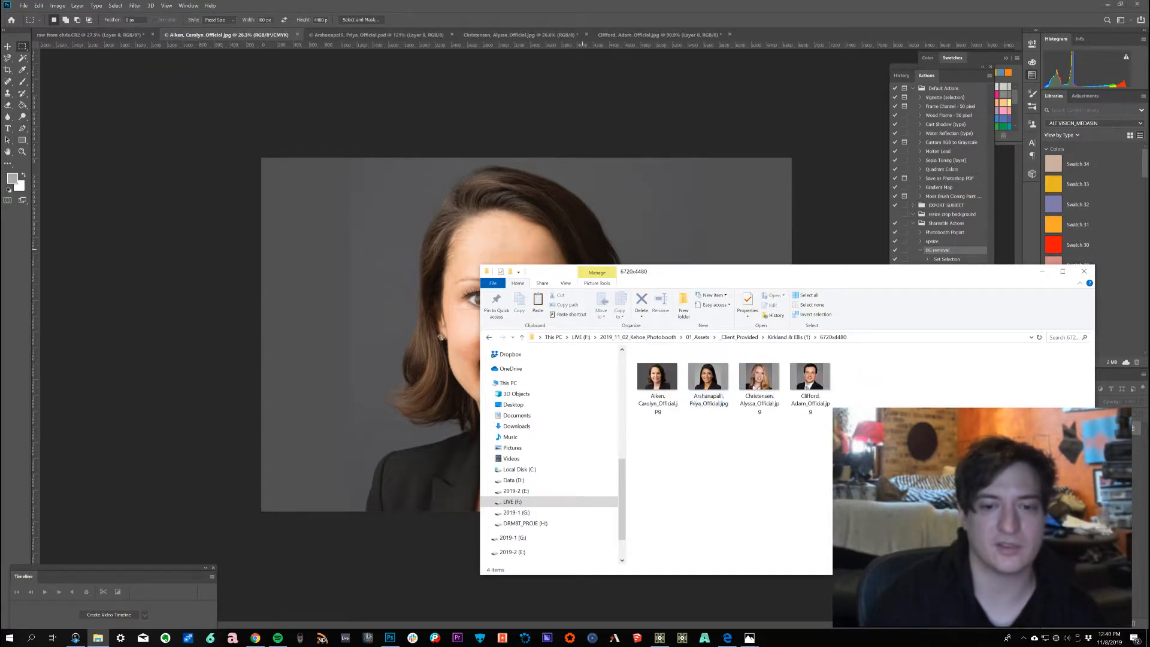
left_click(789, 337)
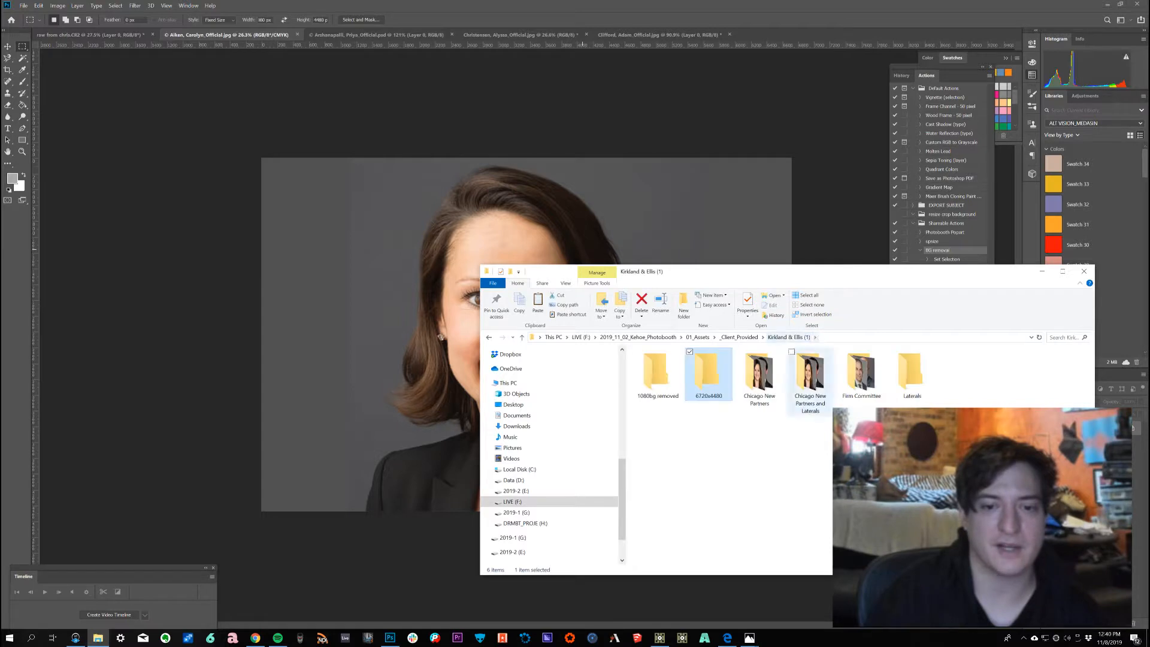
left_click(1042, 271)
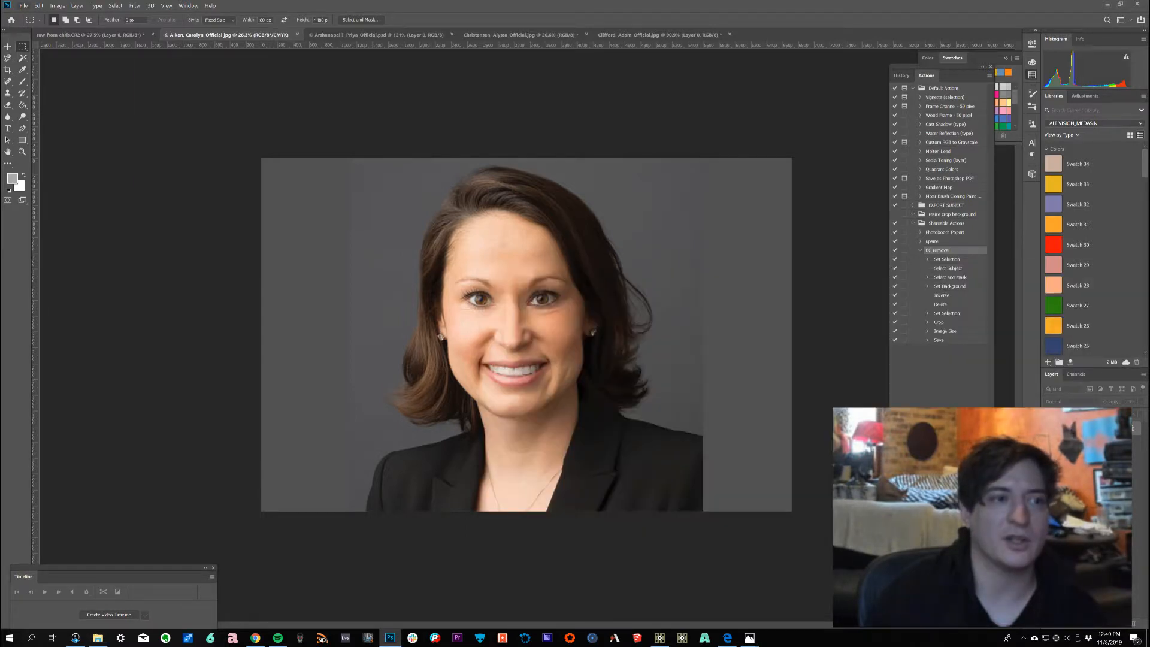
Step: Open the Batch automation dialog and set the source folder to 6720x4480 for the BG removal action
left_click(23, 6)
mouse_move(60, 56)
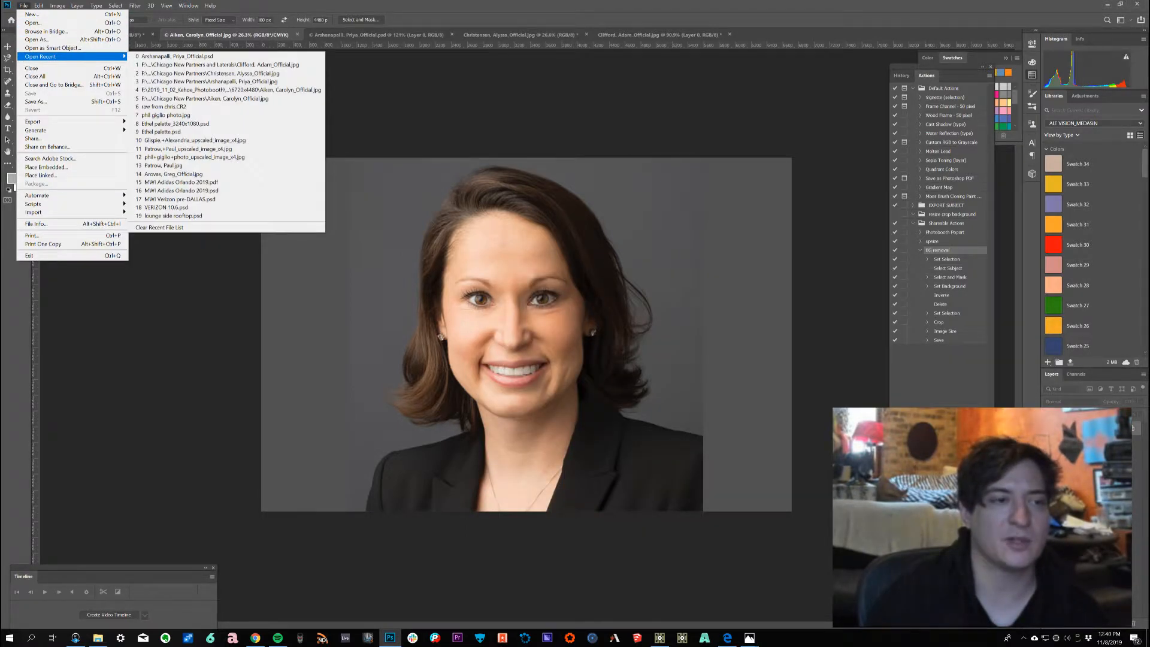
mouse_move(60, 196)
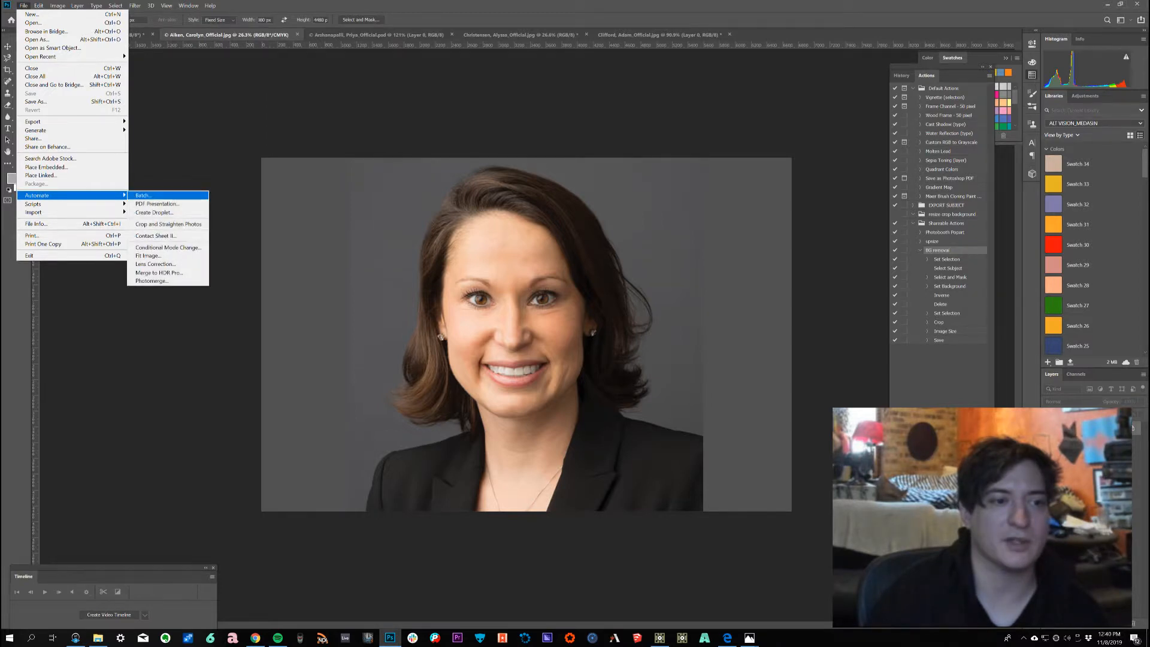
left_click(143, 195)
left_click_drag(486, 137, 336, 85)
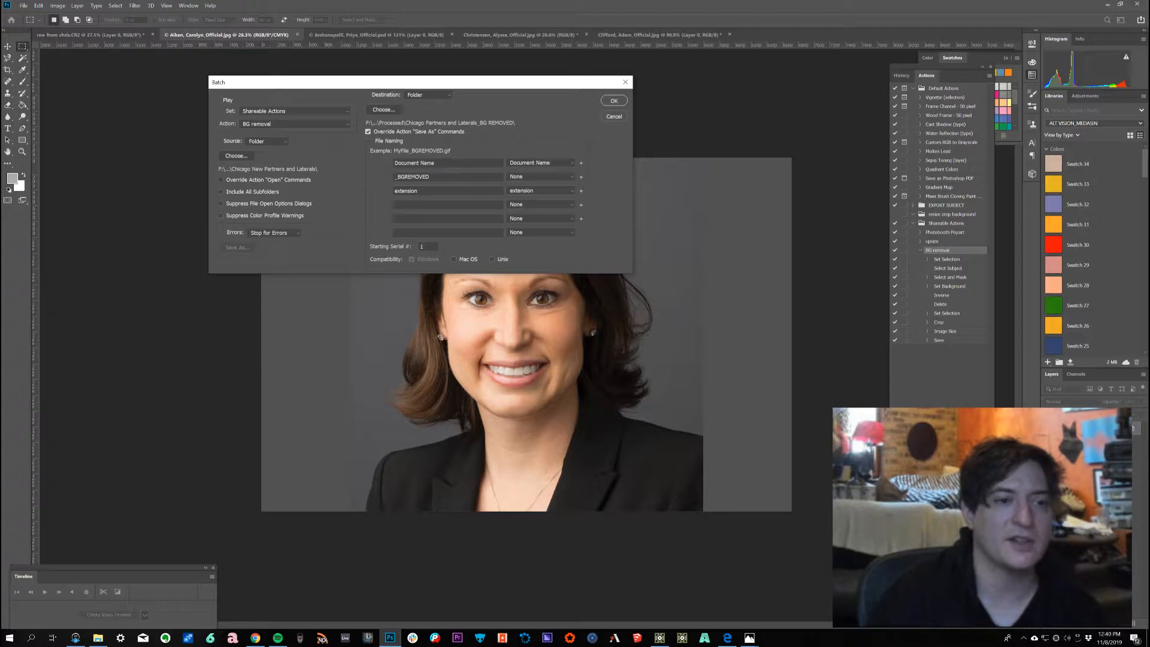
left_click(236, 155)
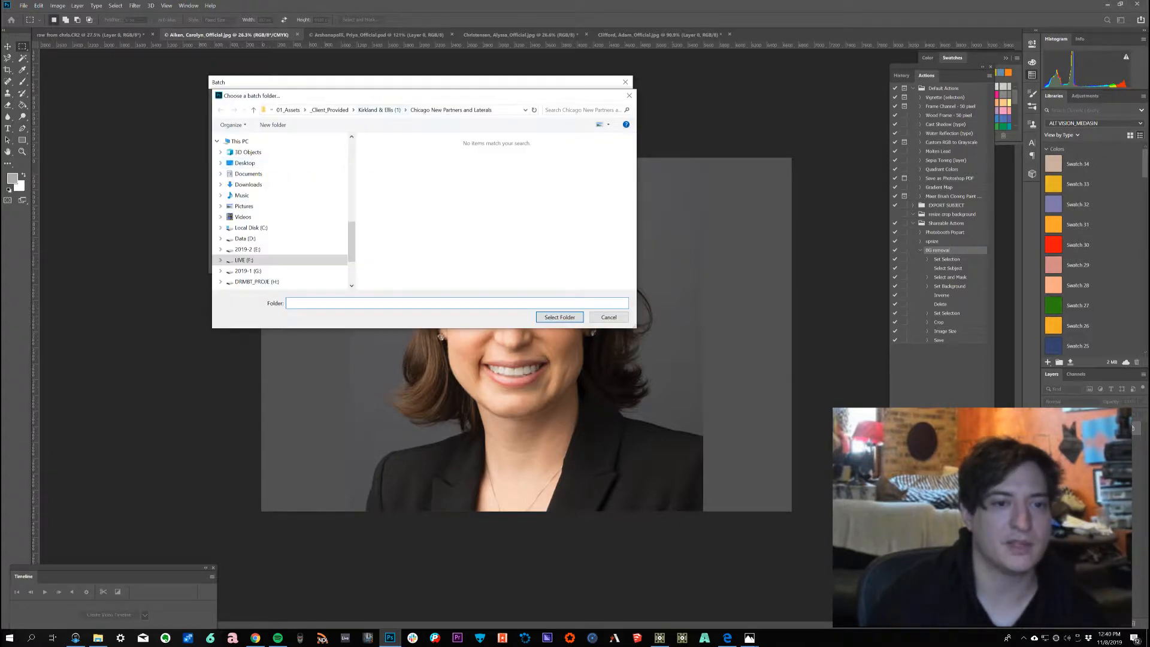
left_click(380, 110)
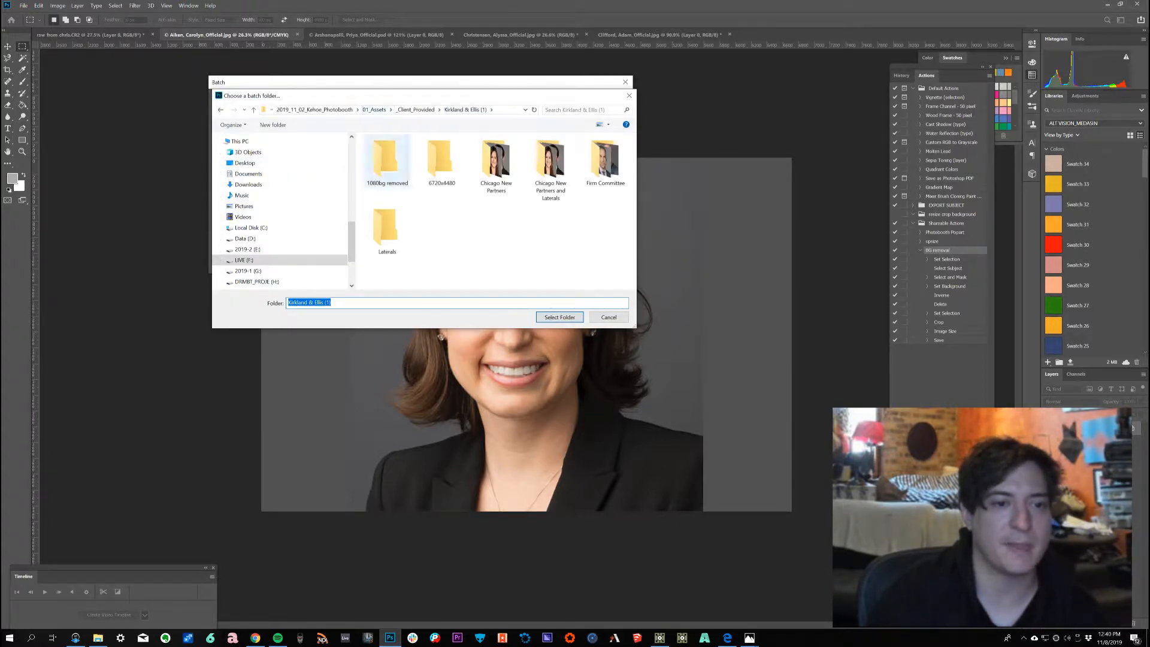
double_click(442, 158)
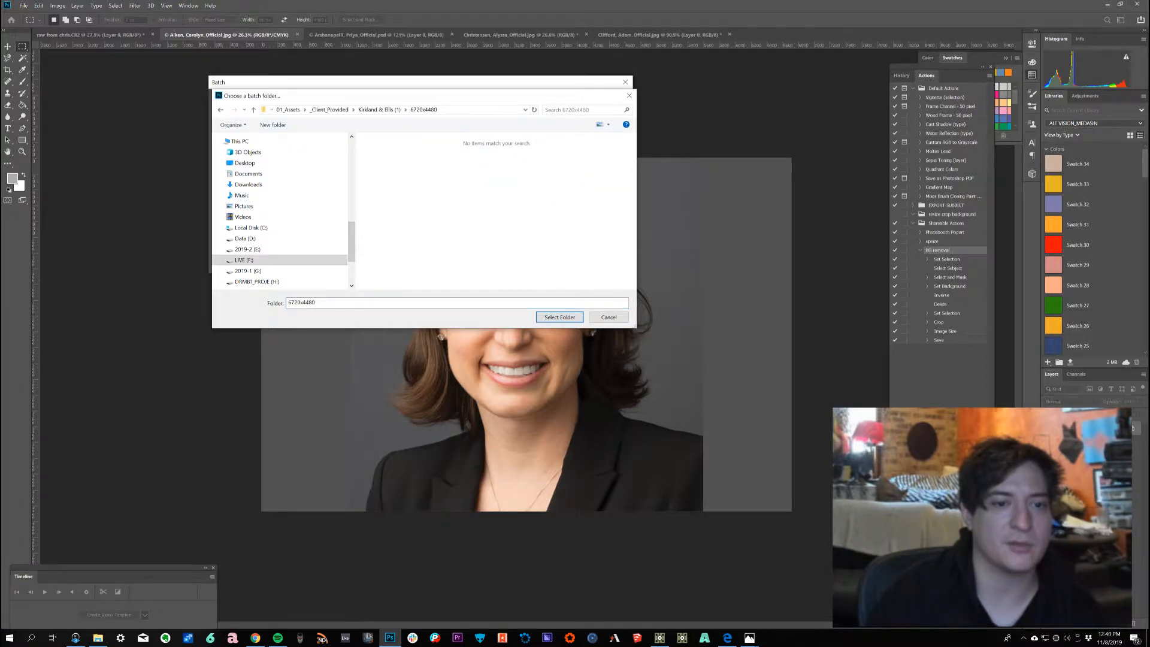
left_click(559, 317)
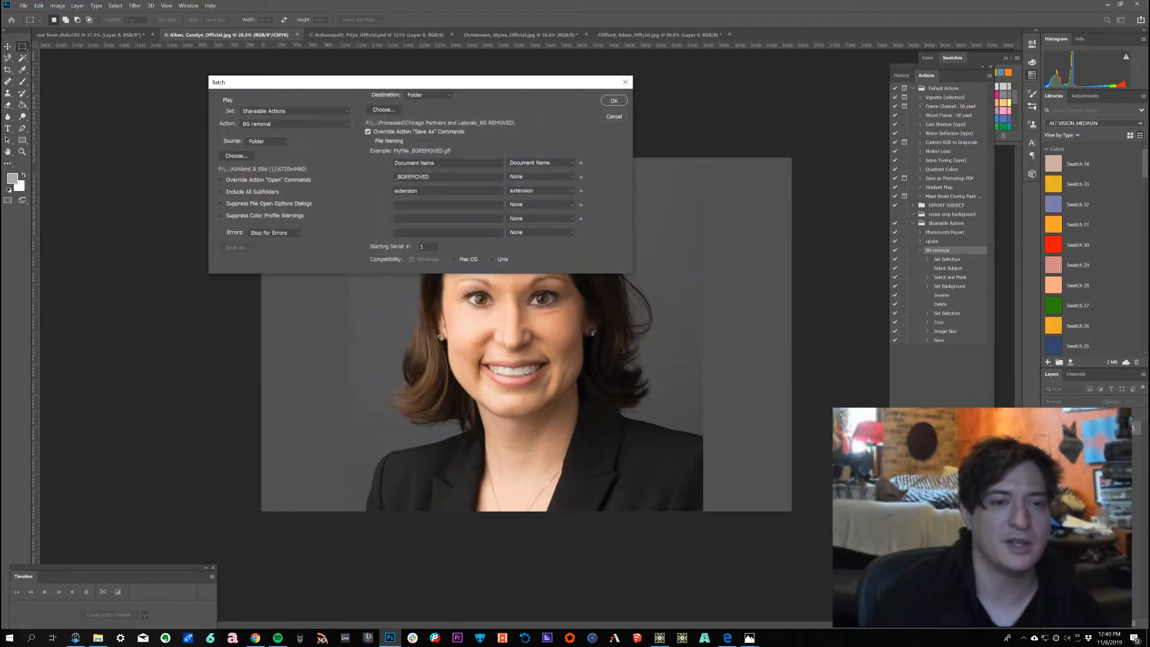
Step: Set the batch destination folder to 1080bg removed inside the Kirkland & Ellis (1) folder
left_click(384, 110)
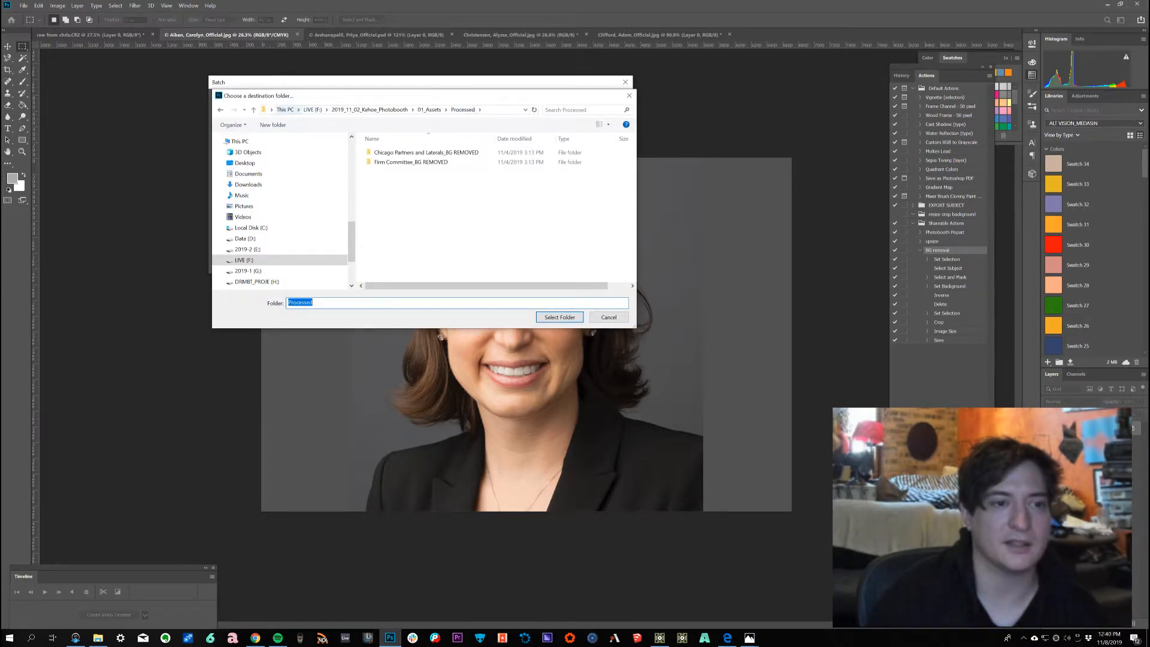
left_click(285, 110)
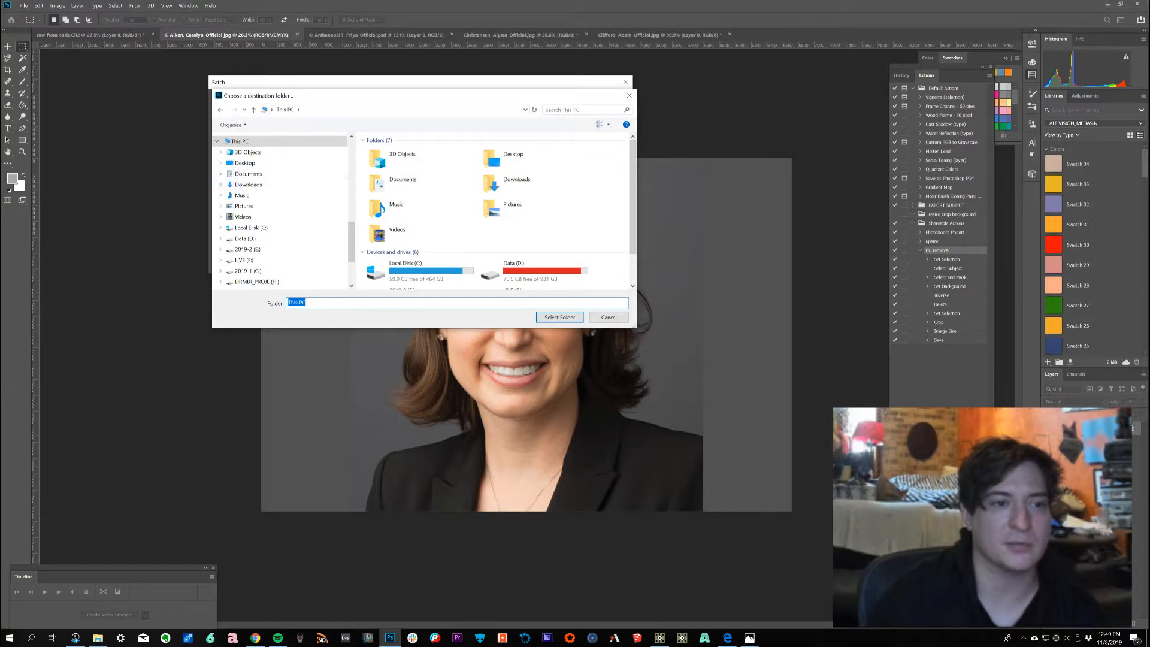
left_click(220, 109)
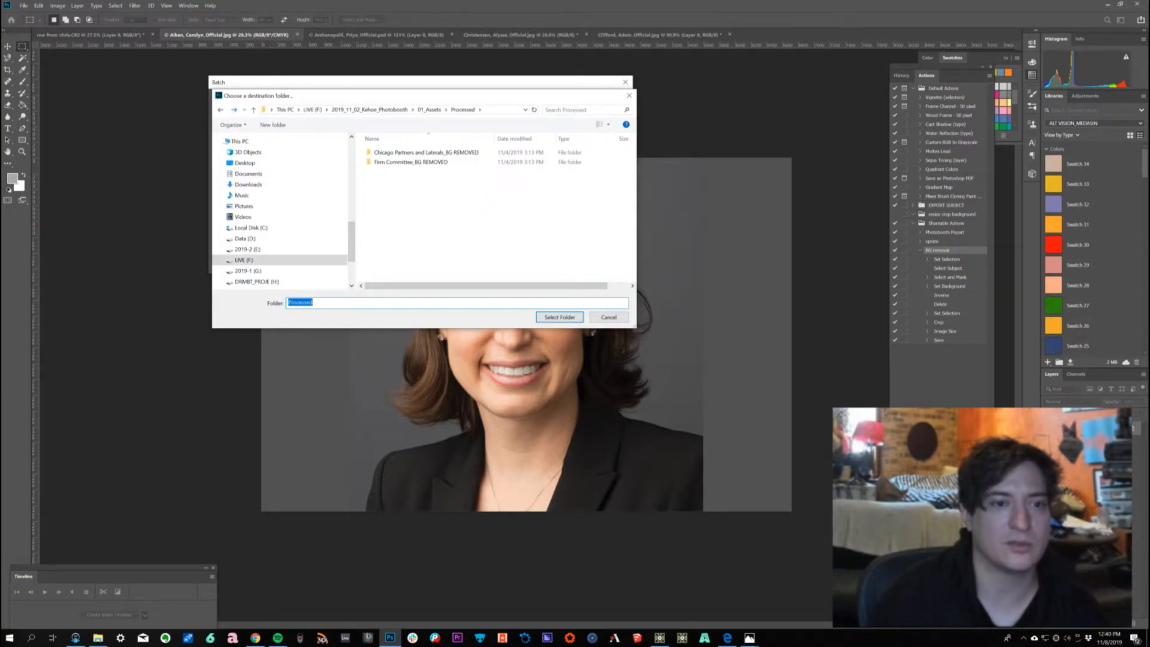
left_click(430, 110)
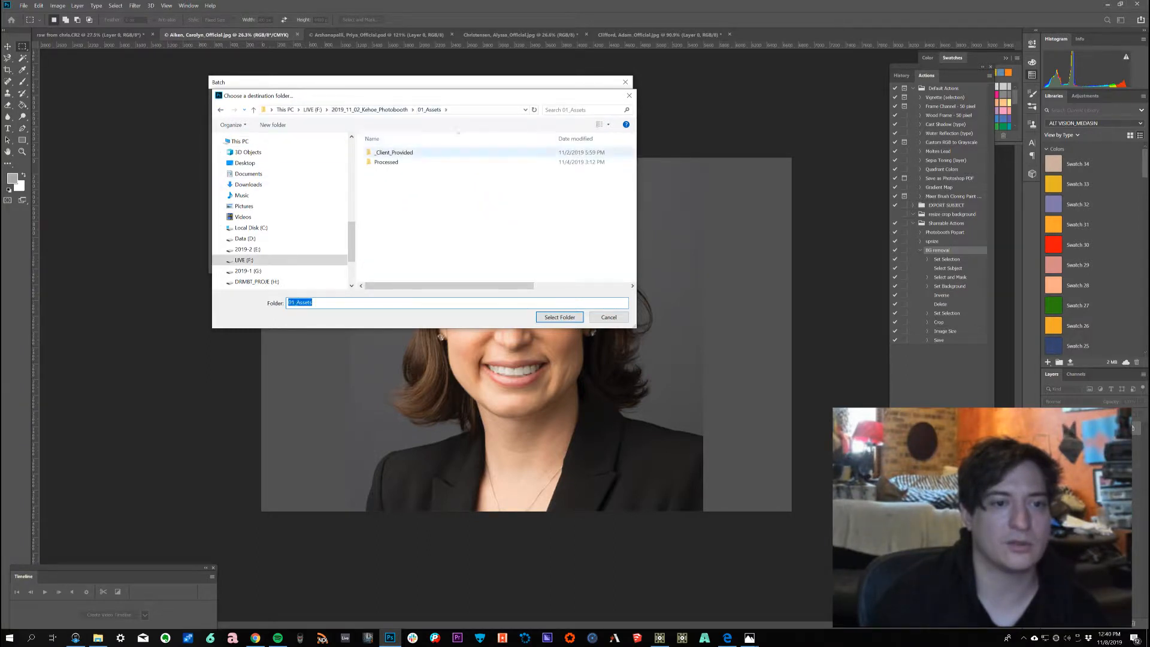
double_click(394, 153)
double_click(394, 152)
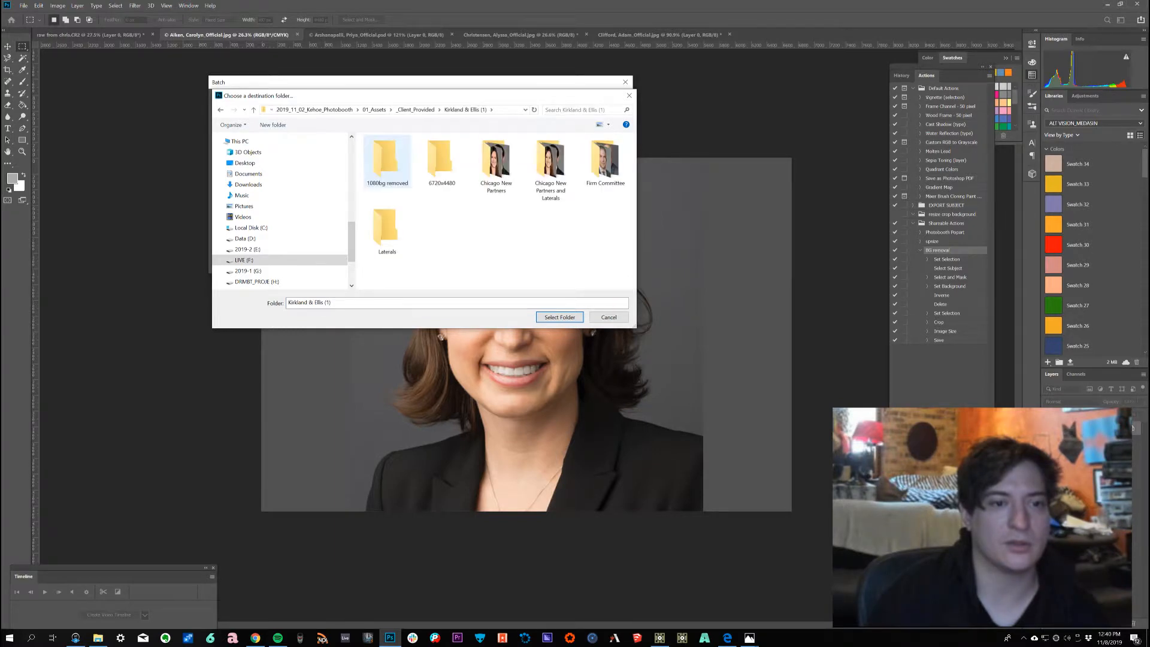
left_click(390, 161)
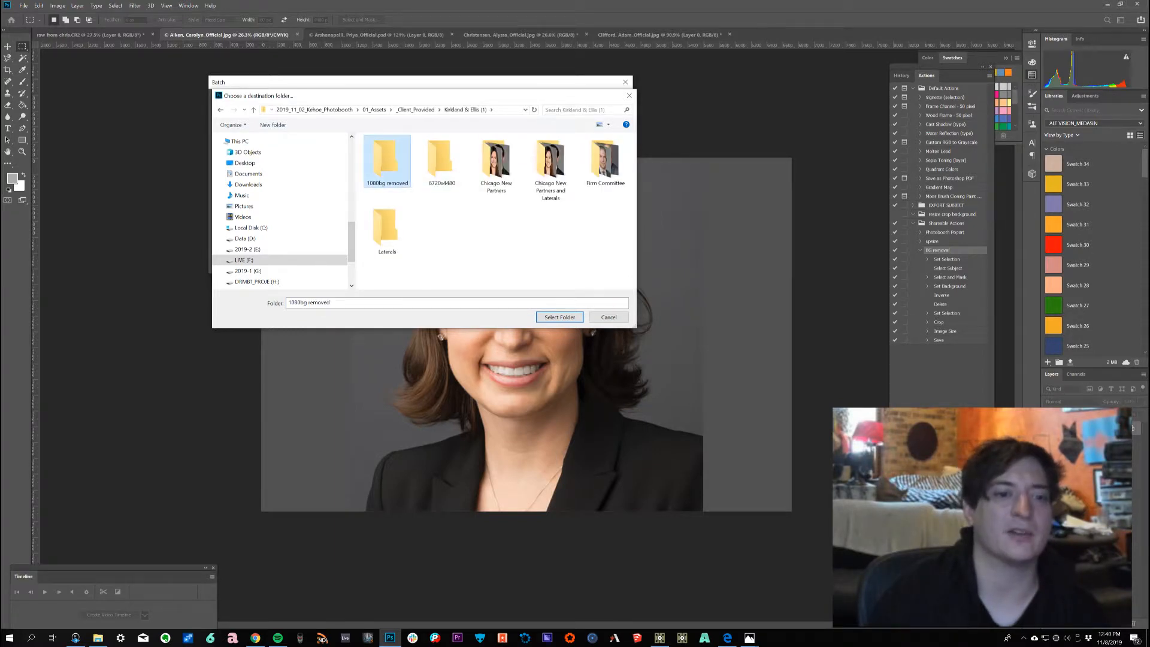
left_click(560, 317)
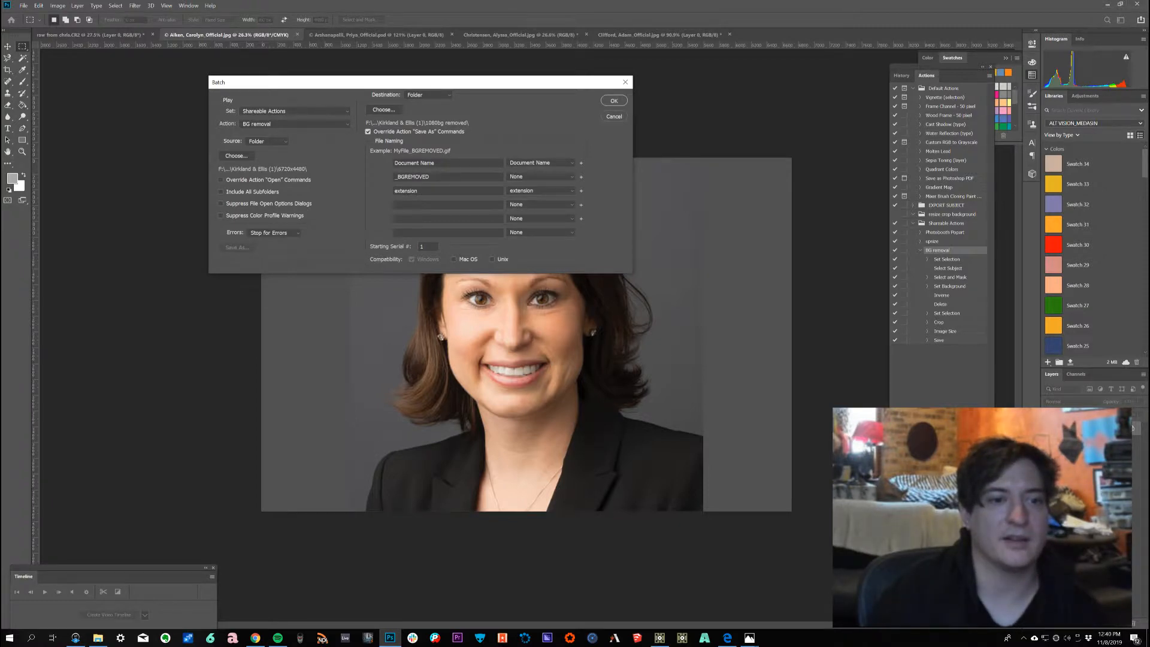
Step: Run the batch with the BG removal action, continuing past each command alert
left_click(398, 176)
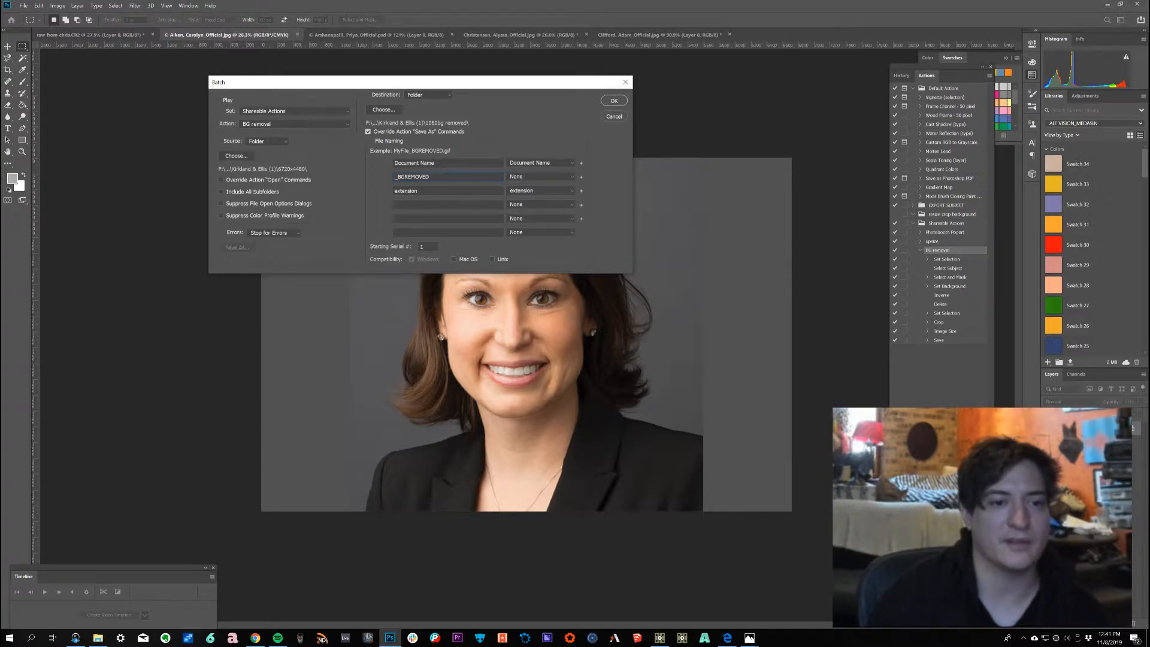
left_click(614, 101)
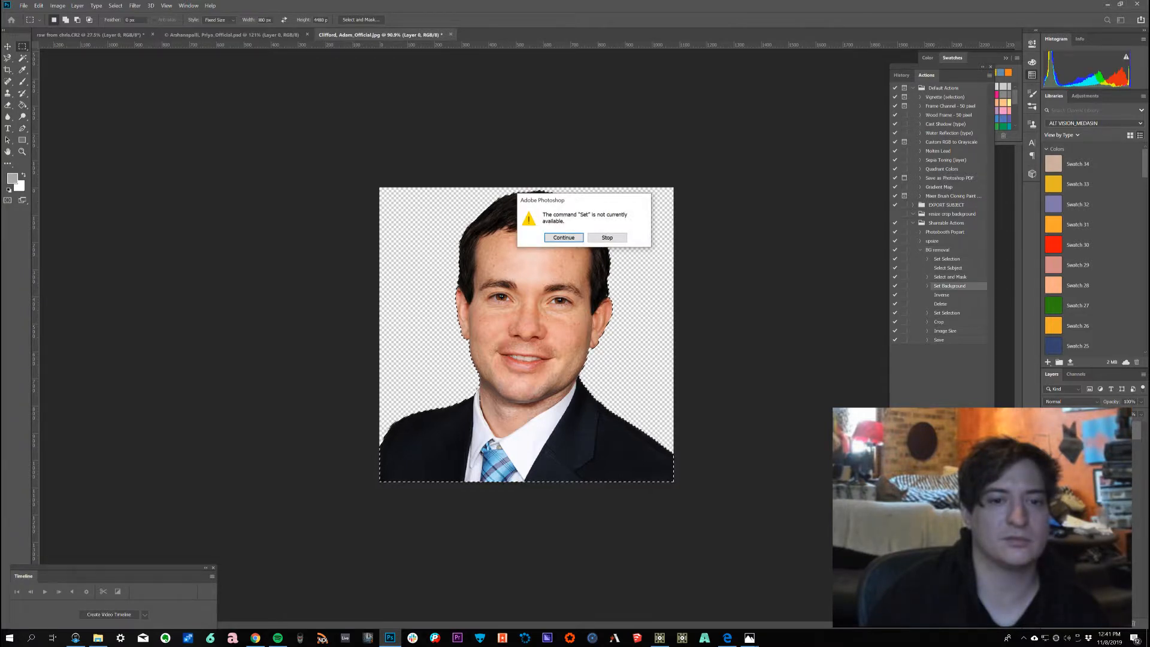
key("Return")
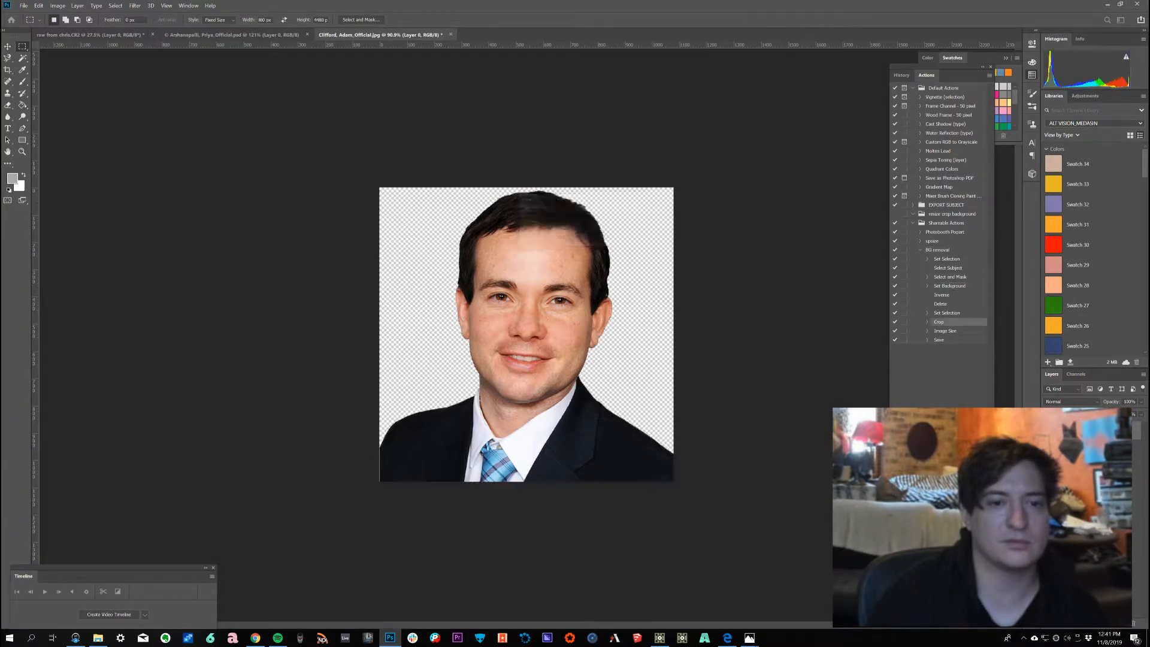
key("Return")
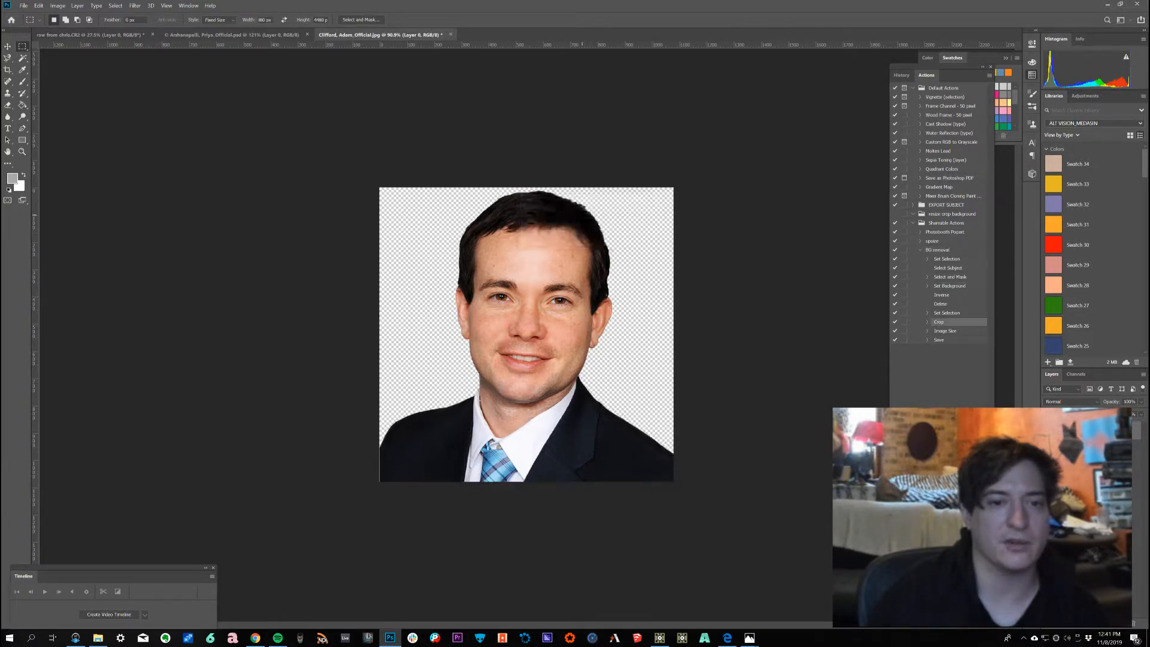
Step: Switch to File Explorer and open the 1080bg removed folder to check the batch output
key("alt+Tab")
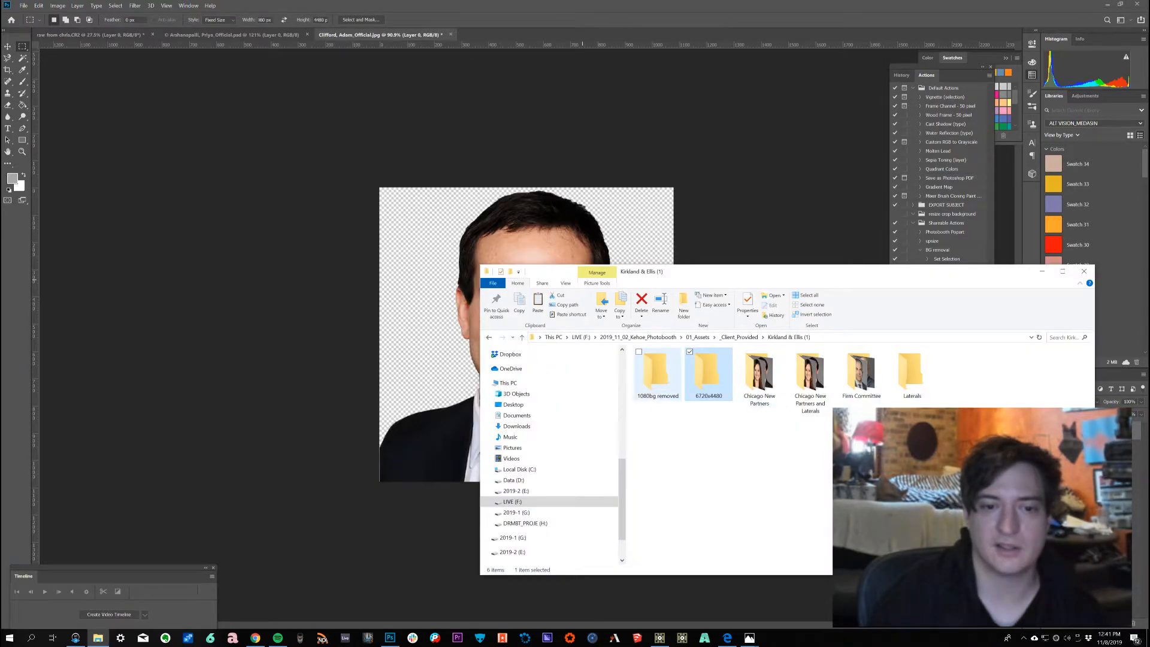
double_click(658, 375)
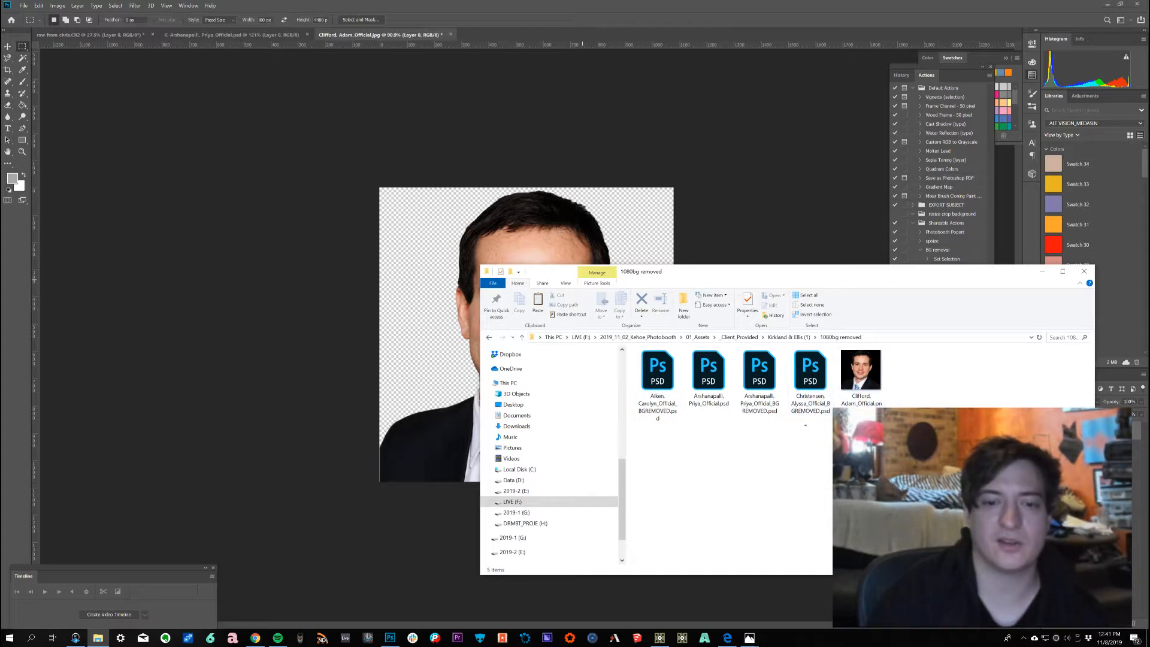
left_click_drag(807, 426, 651, 374)
left_click(760, 152)
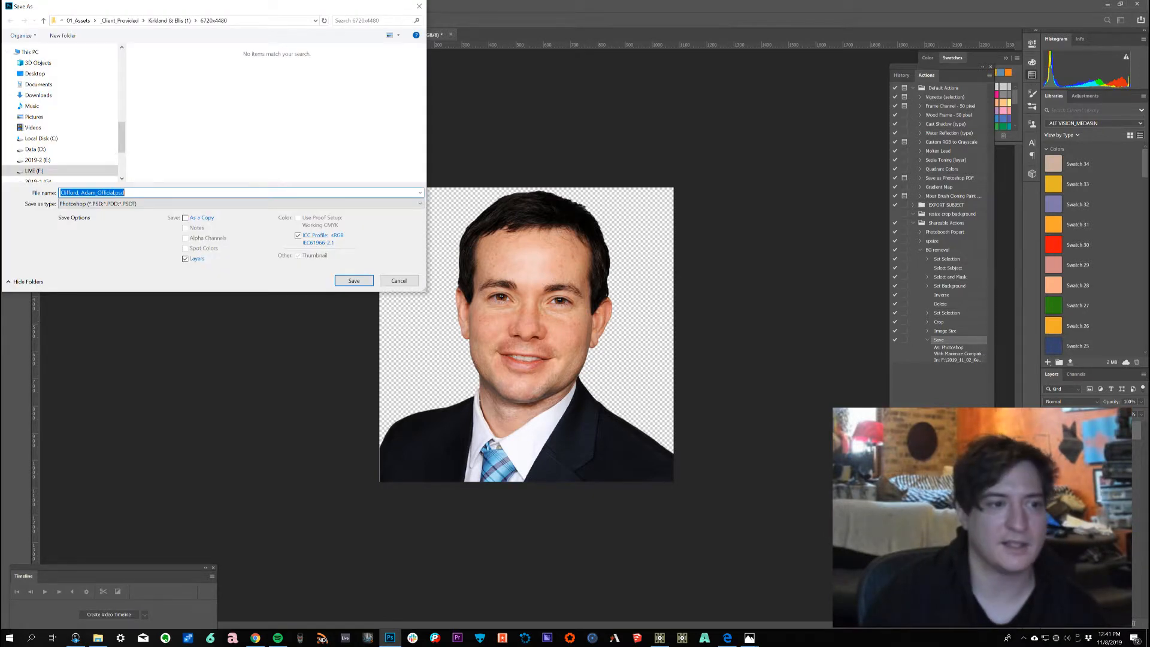
Step: Change the Save step's file type to PNG and save, accepting the PNG format options
left_click(138, 203)
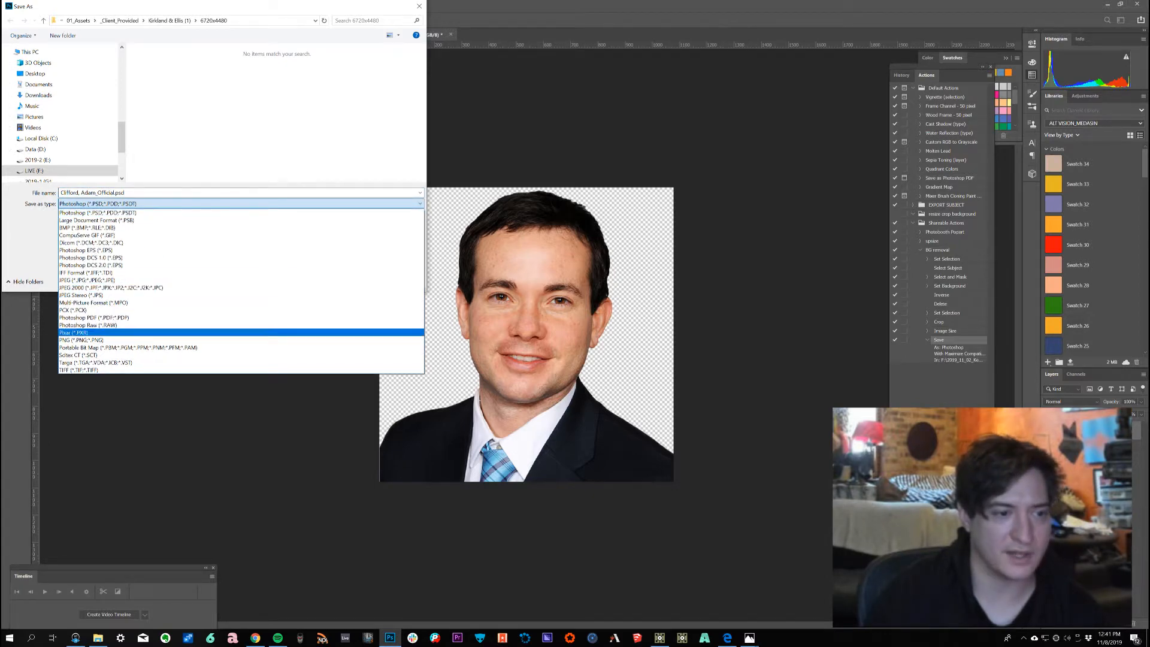
left_click(81, 339)
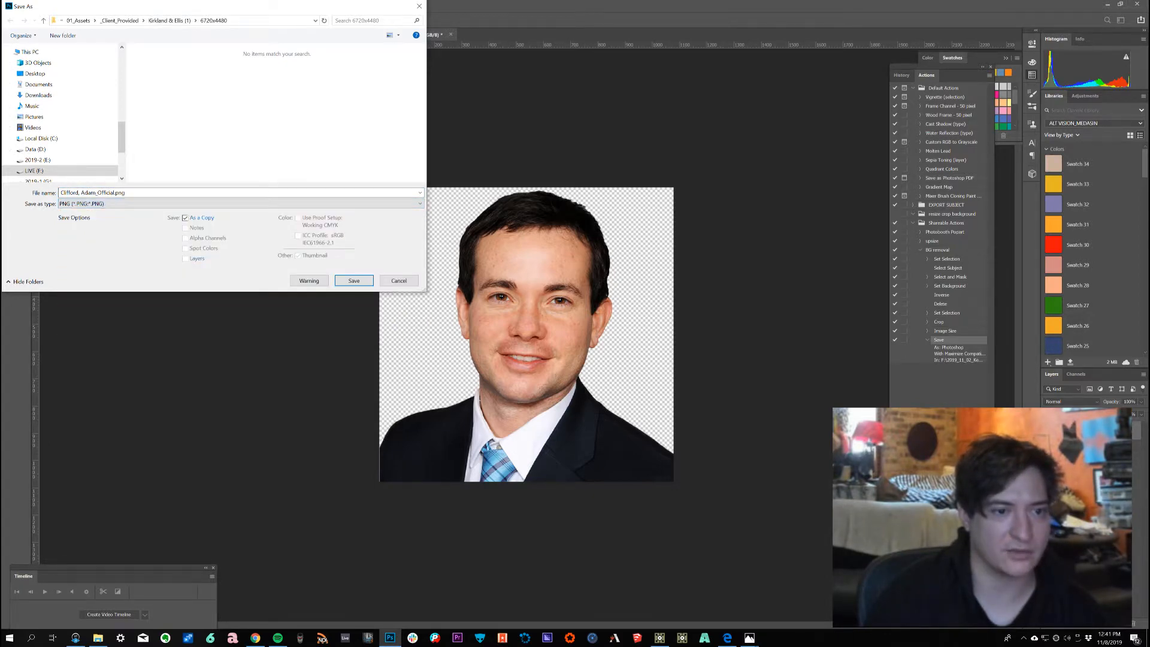
left_click(354, 281)
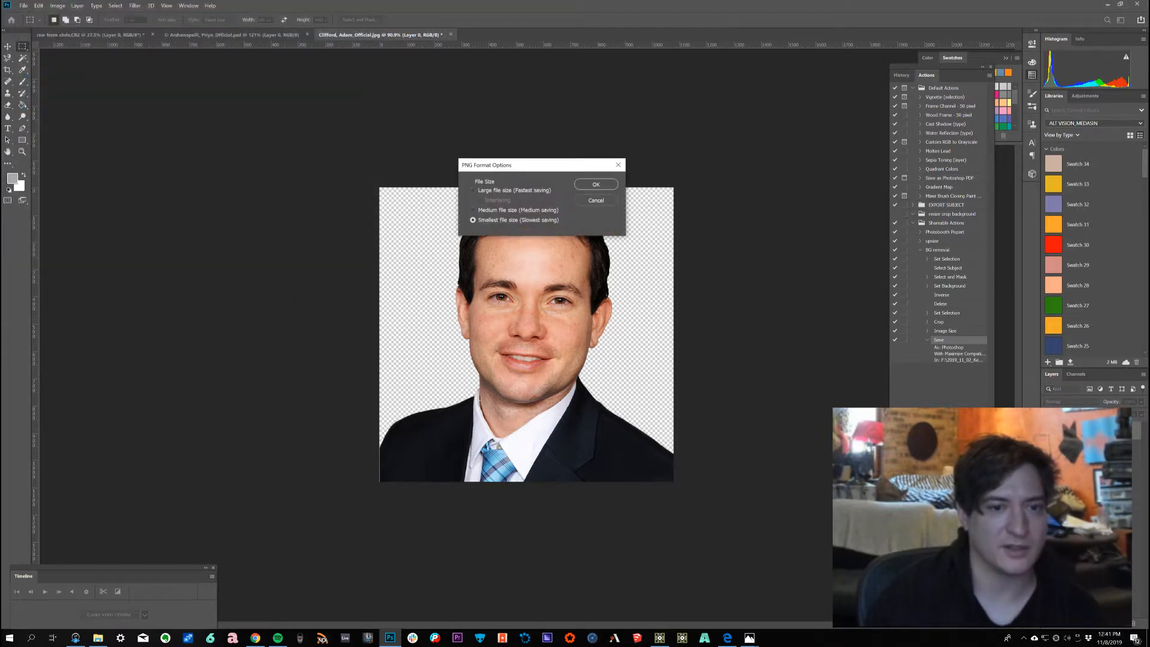
left_click(596, 184)
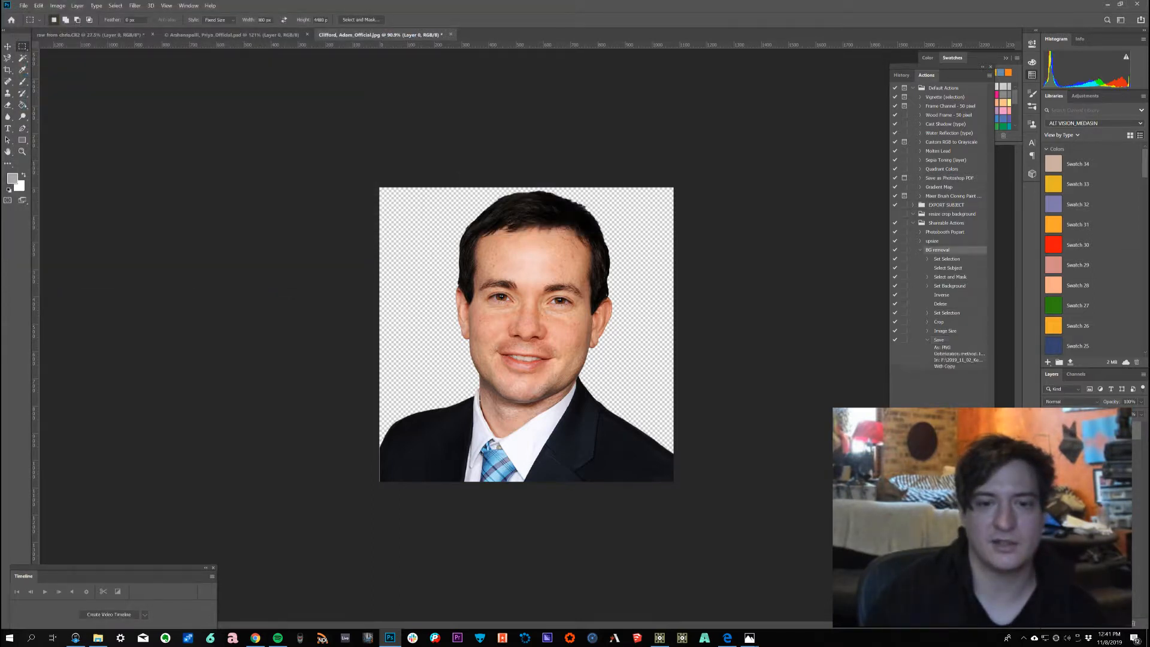
Step: Select the PSD files in the 1080bg removed folder and delete them
key("alt+Tab")
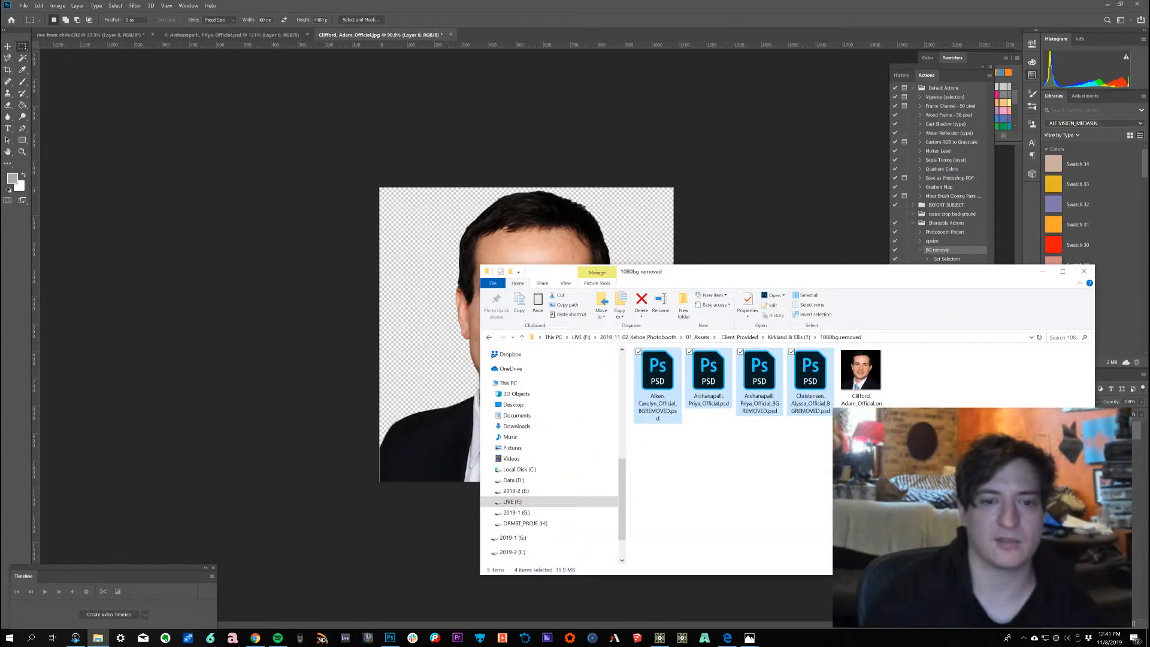
left_click_drag(958, 453, 627, 348)
right_click(655, 385)
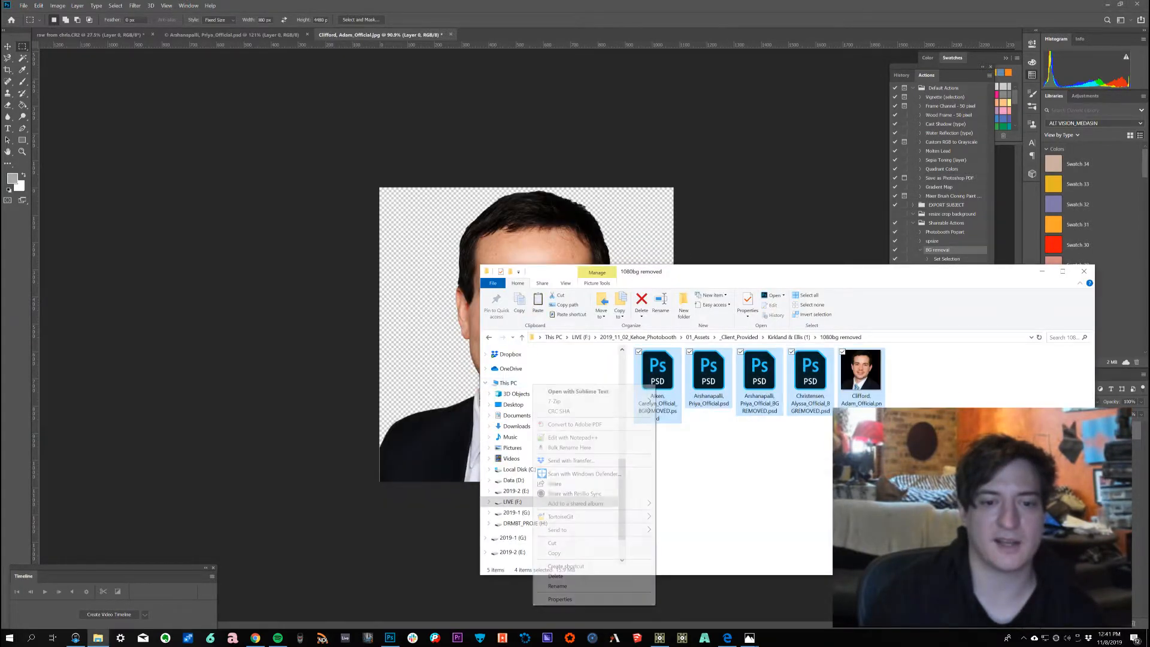
left_click(555, 576)
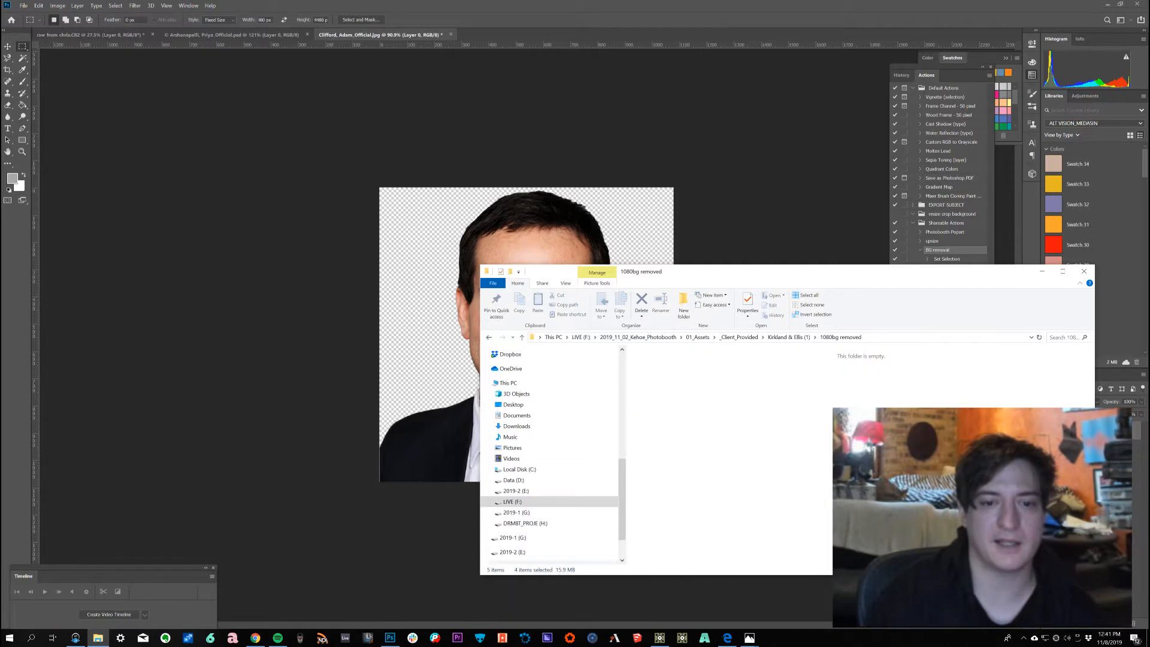
Step: Rerun the Batch with the BG removal action, continuing past each command alert
key("alt+Tab")
left_click(23, 5)
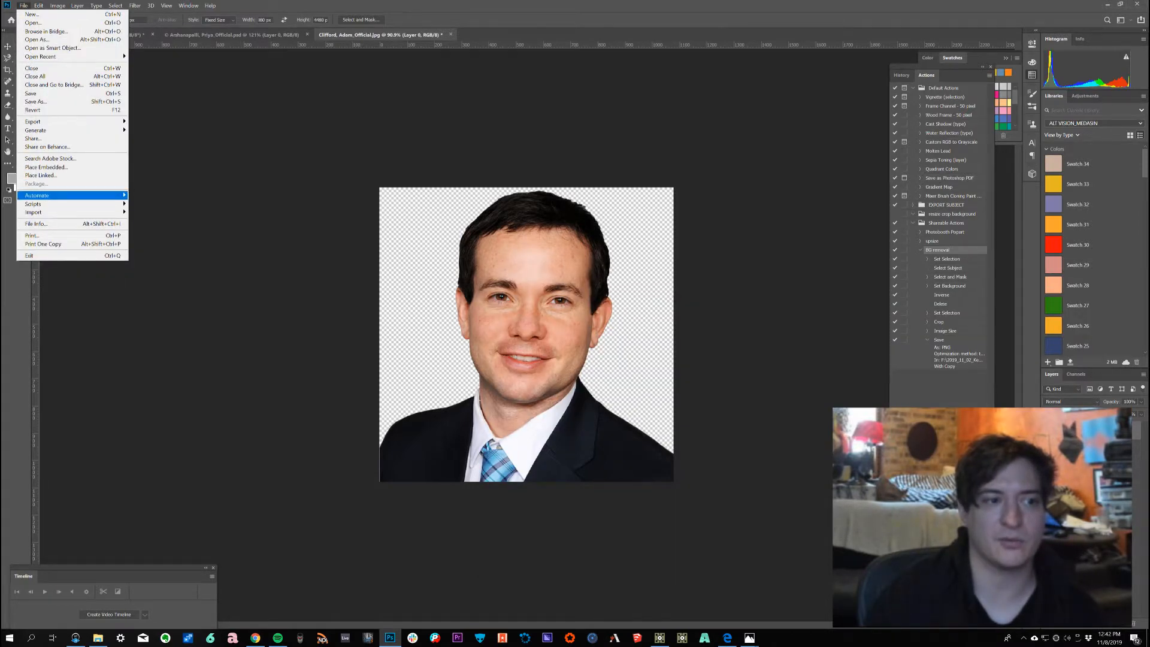
mouse_move(47, 196)
left_click(150, 195)
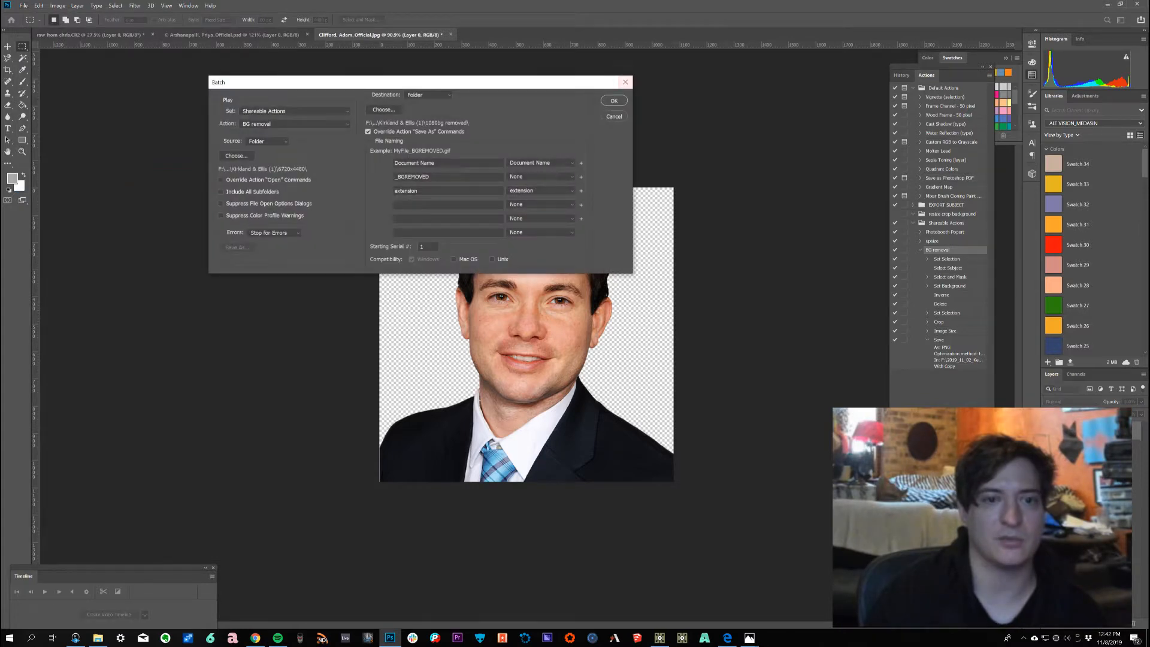
left_click(614, 101)
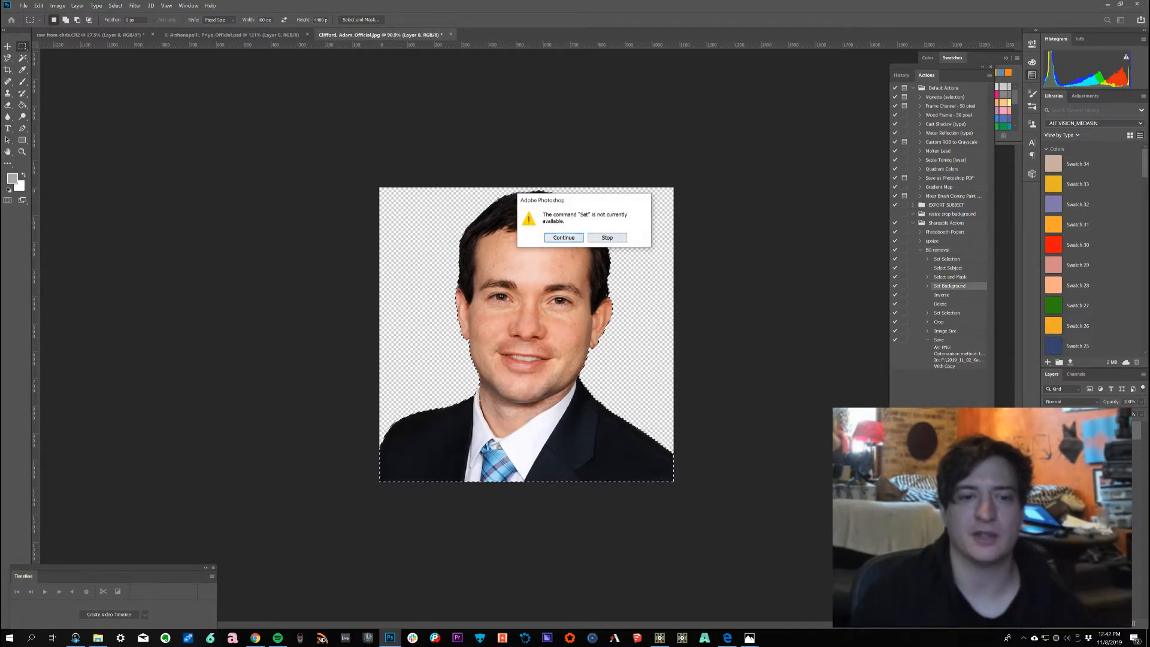
key("Return")
key("Return")
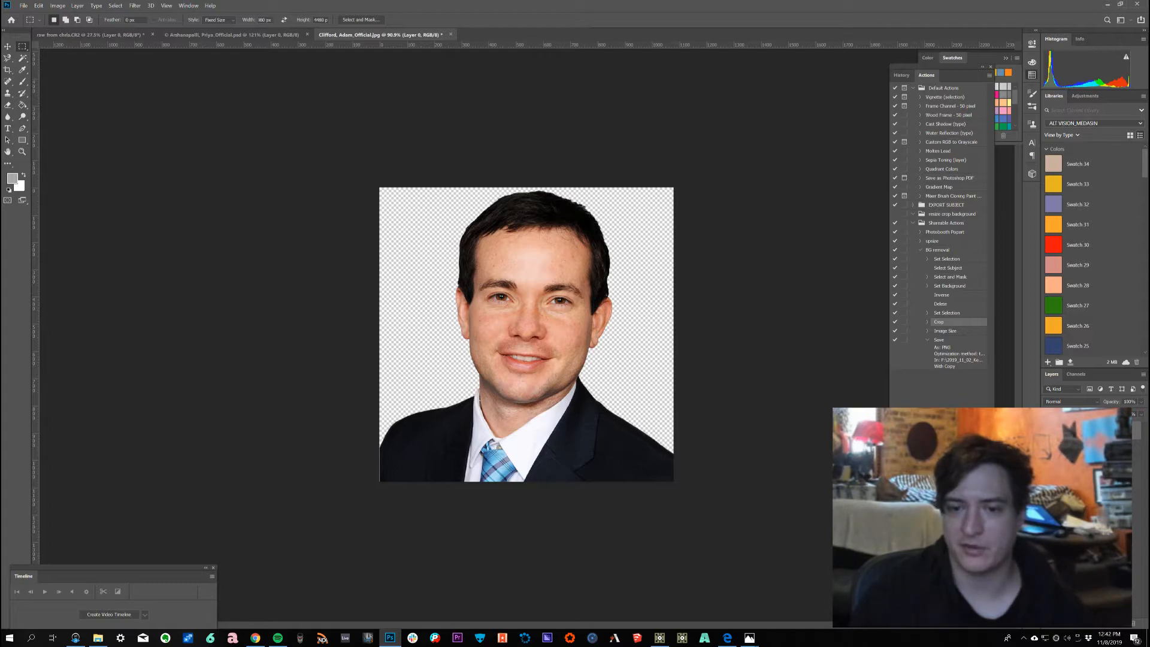
Step: Inspect the first output PNG's properties and details to check its image dimensions
key("alt+Tab")
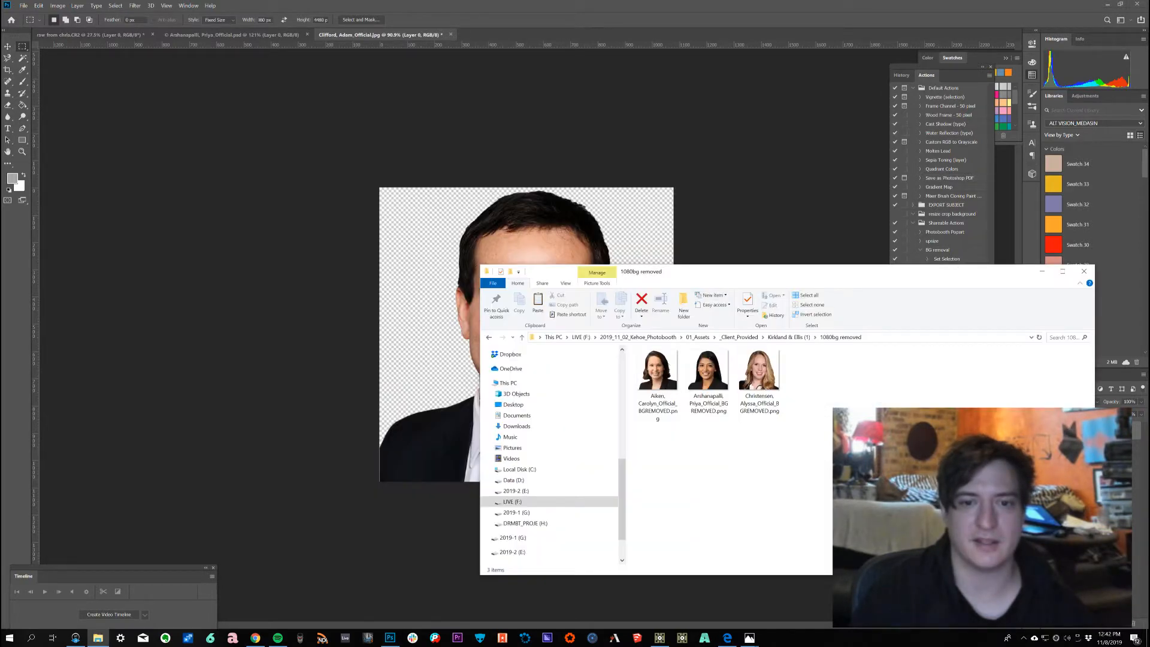
left_click_drag(876, 273, 591, 79)
left_click_drag(342, 187, 329, 179)
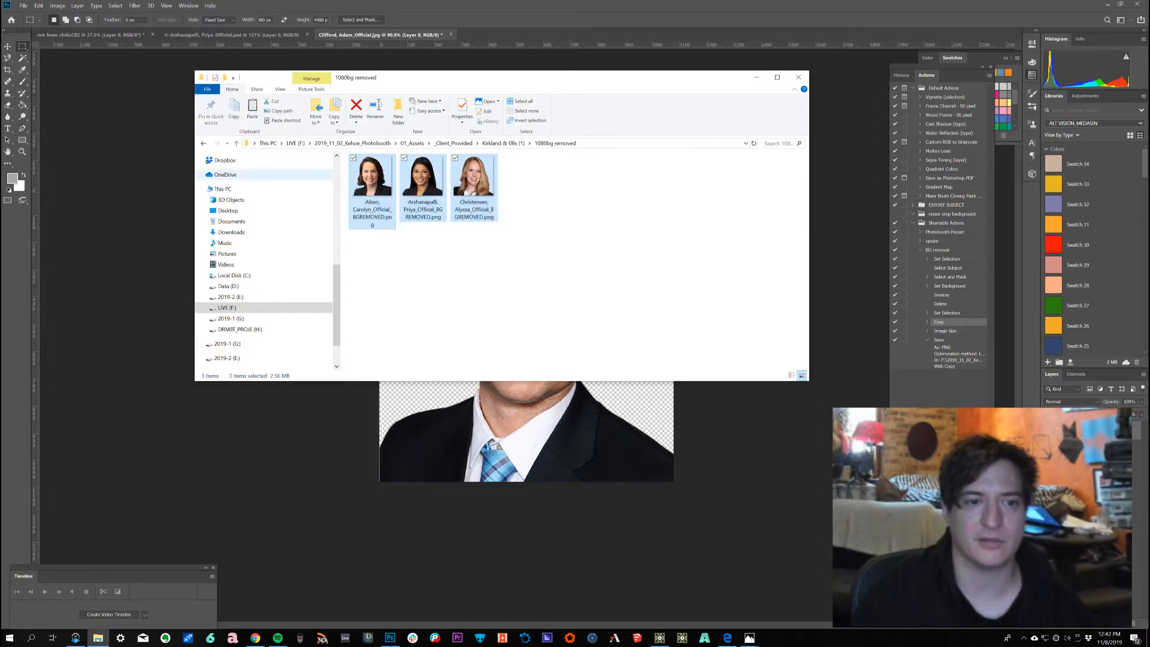
left_click(383, 257)
left_click(372, 193)
right_click(369, 175)
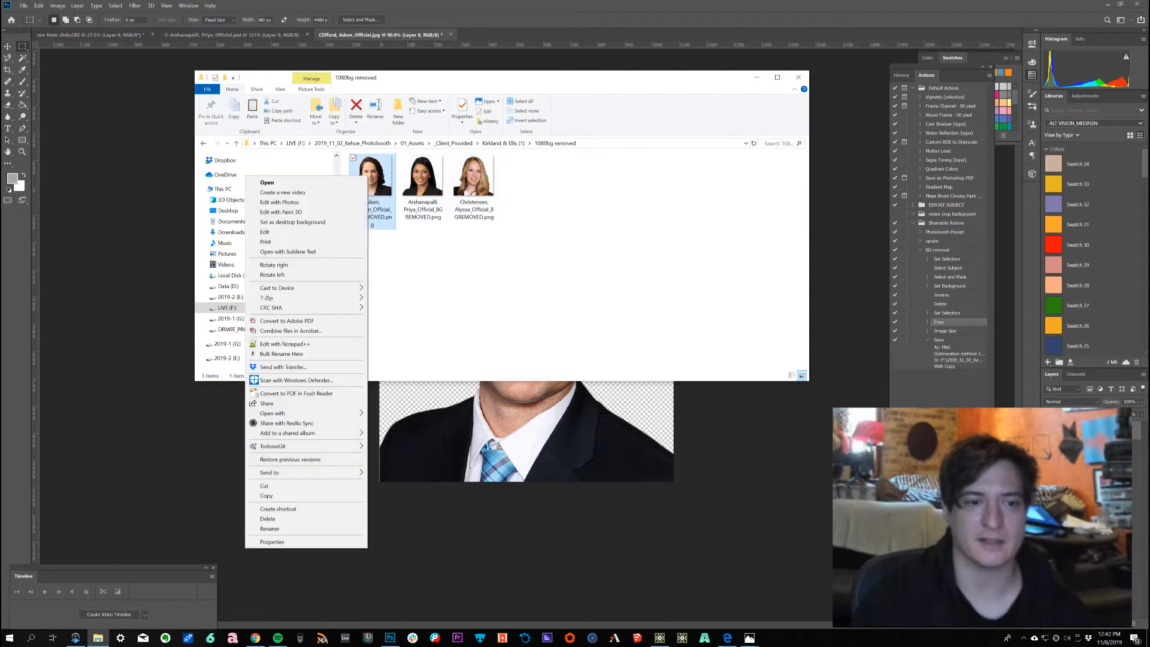
left_click(306, 542)
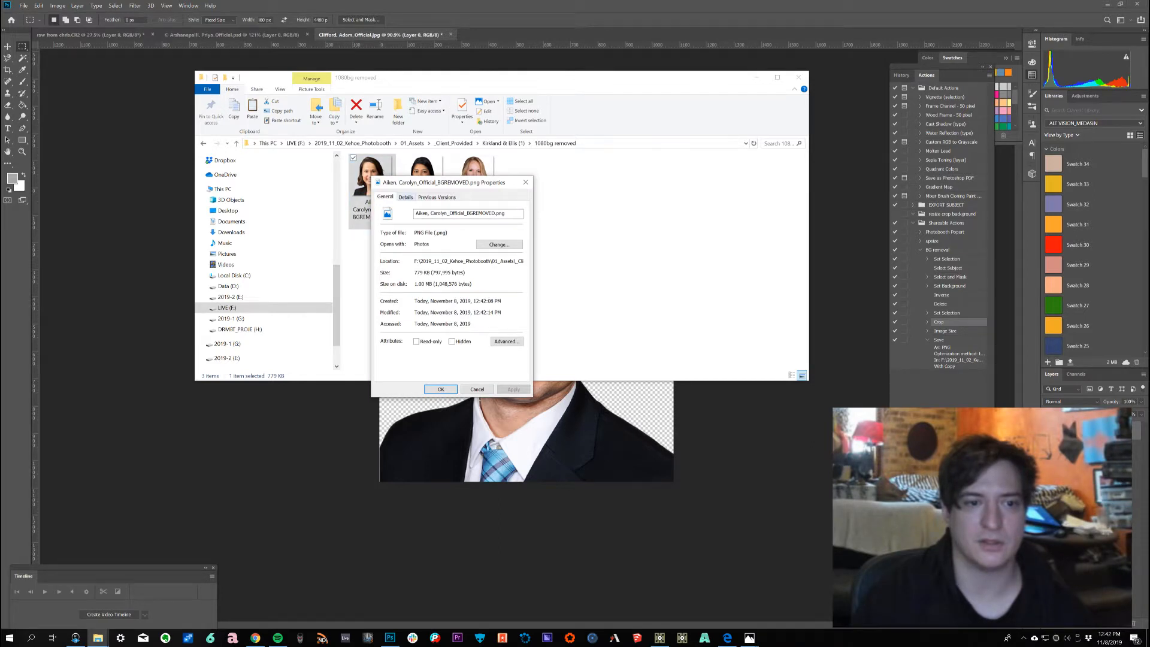
left_click(406, 198)
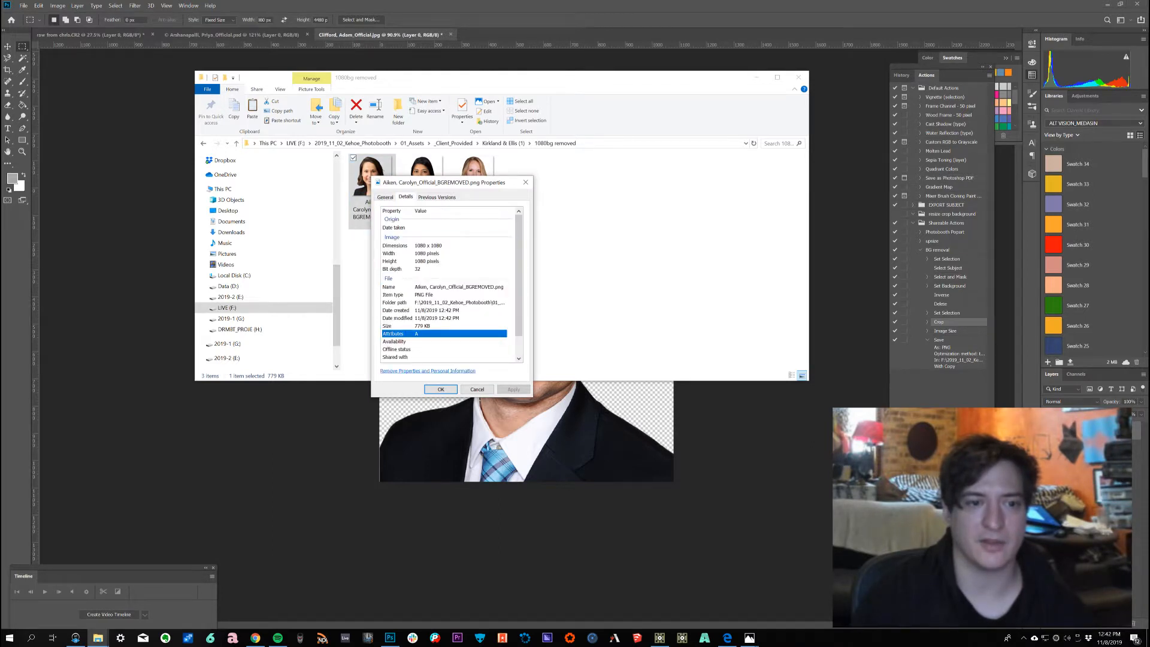
left_click(441, 389)
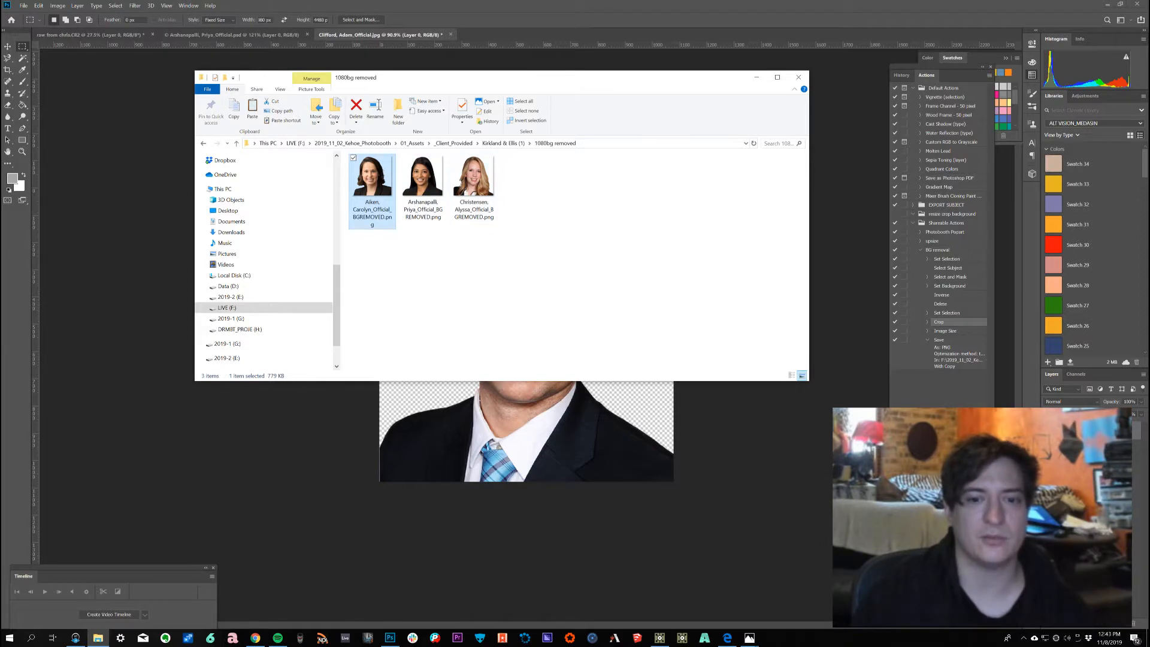
Step: Open the Resilio Sync window, then reposition and enlarge it to view the synced folders
key("alt+Tab")
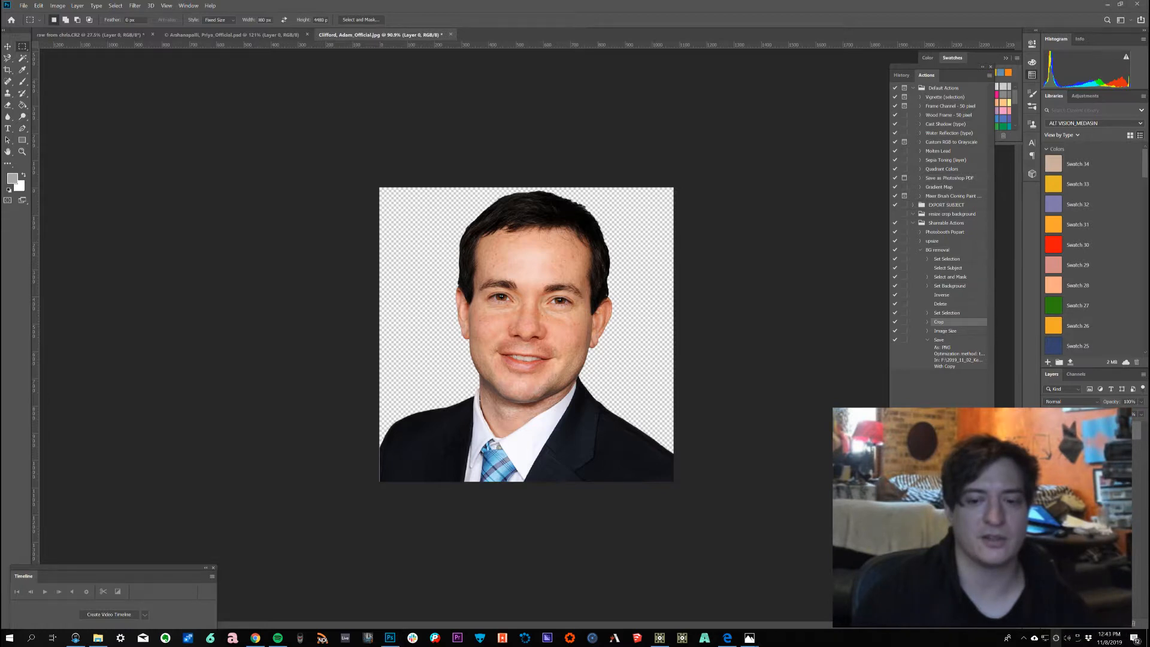
left_click(1056, 638)
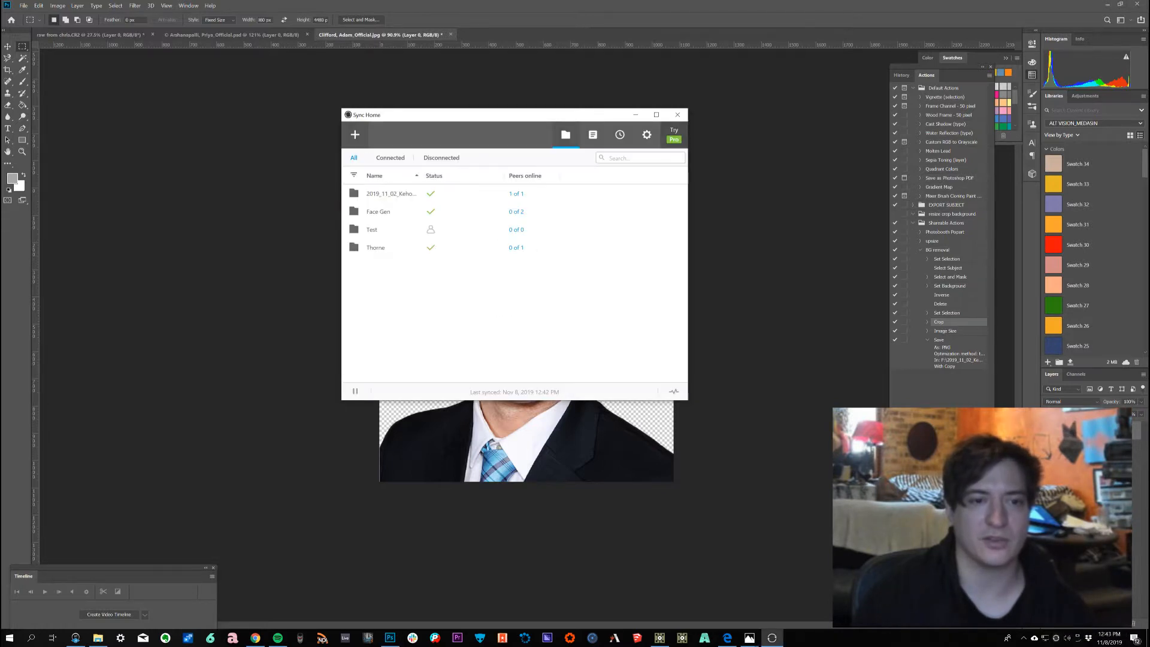
left_click_drag(464, 117, 161, 58)
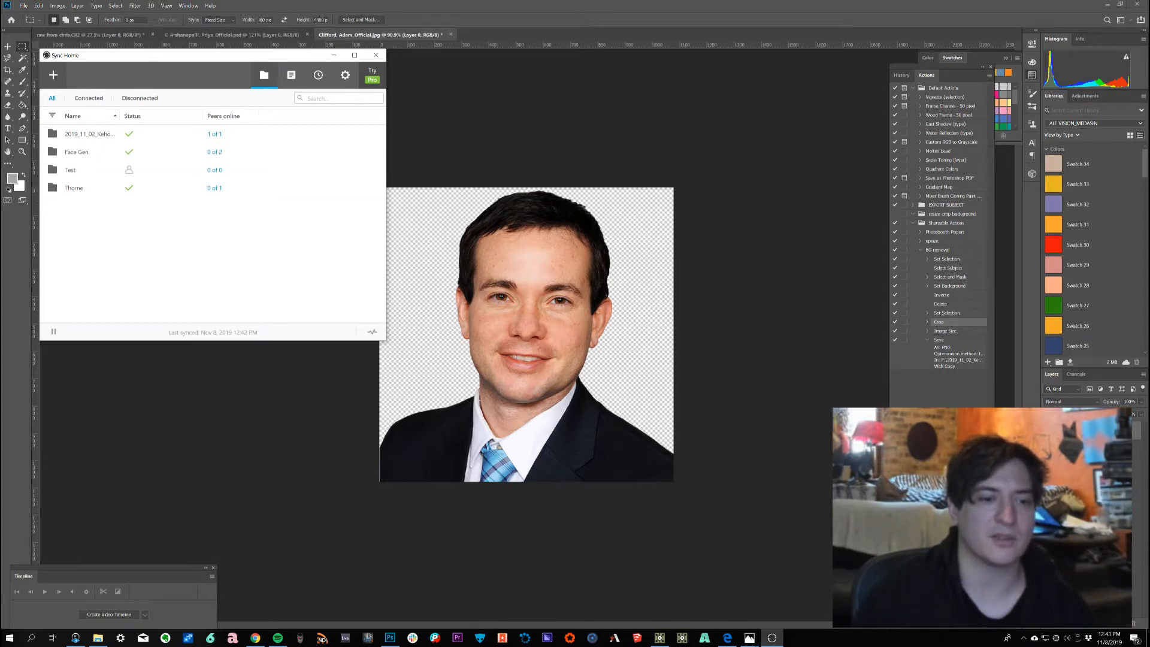
left_click_drag(386, 339, 353, 525)
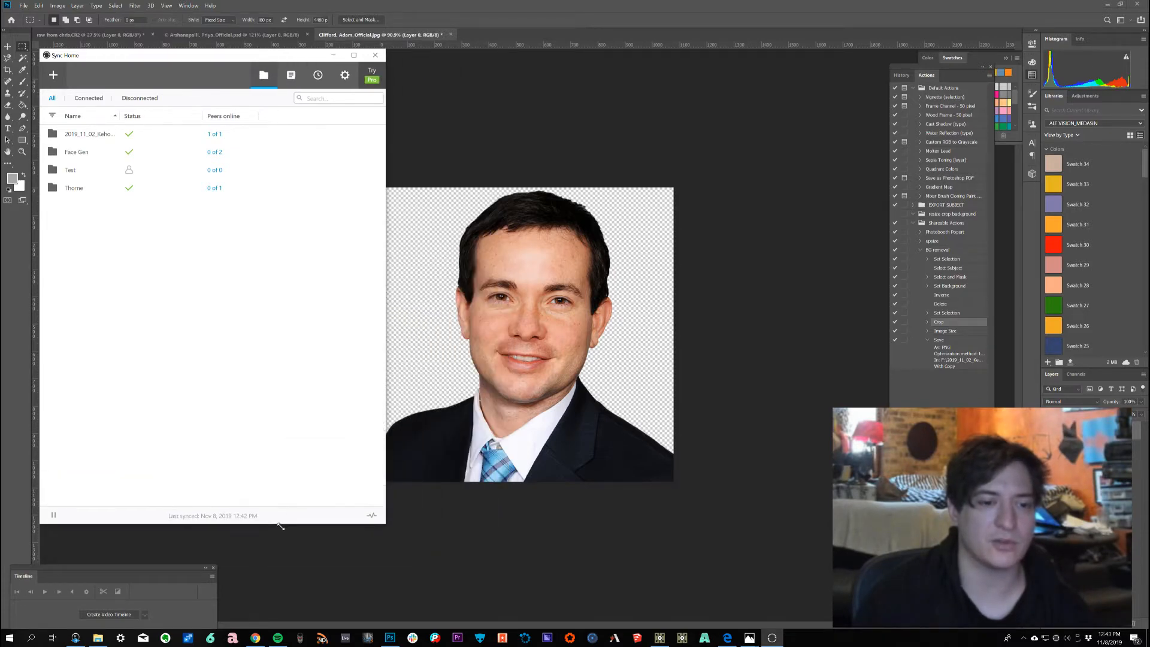
Step: Switch to the web browser and go to resilio.com
left_click_drag(238, 55, 233, 52)
left_click(221, 168)
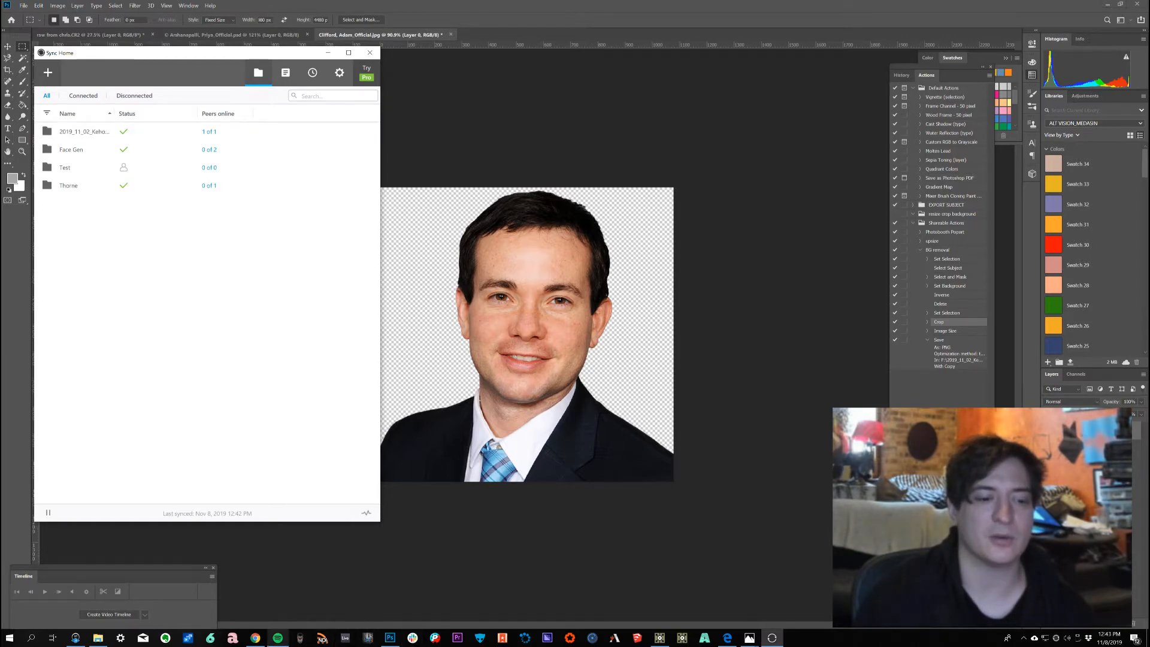
left_click(256, 638)
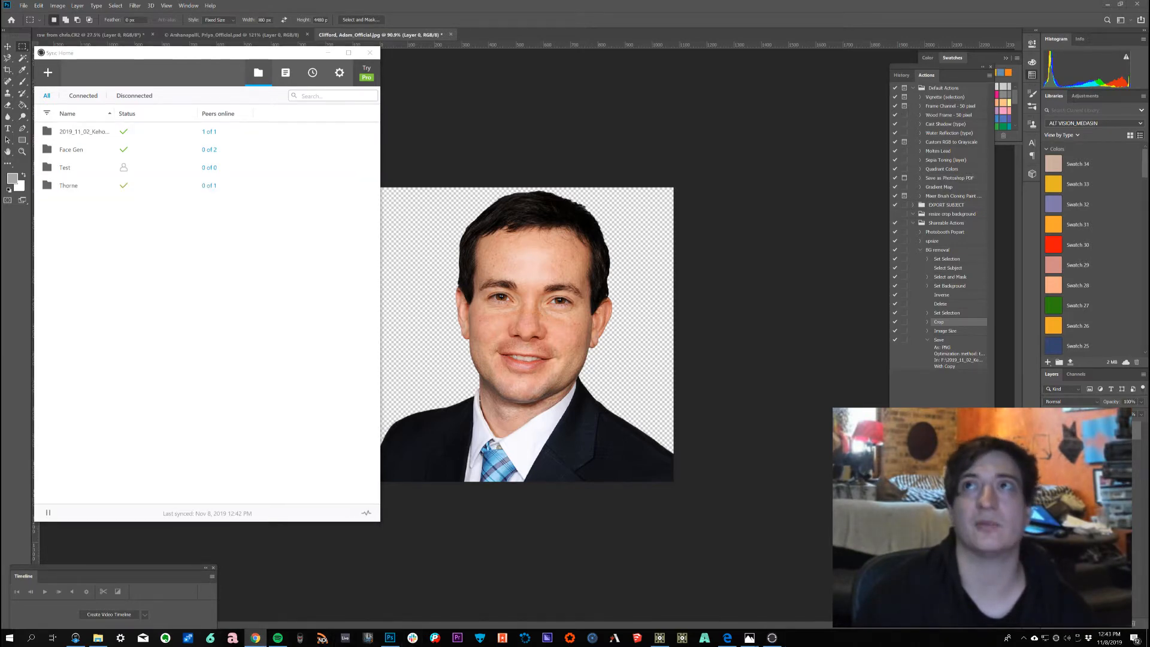
left_click_drag(1149, 6, 600, 5)
left_click(360, 23)
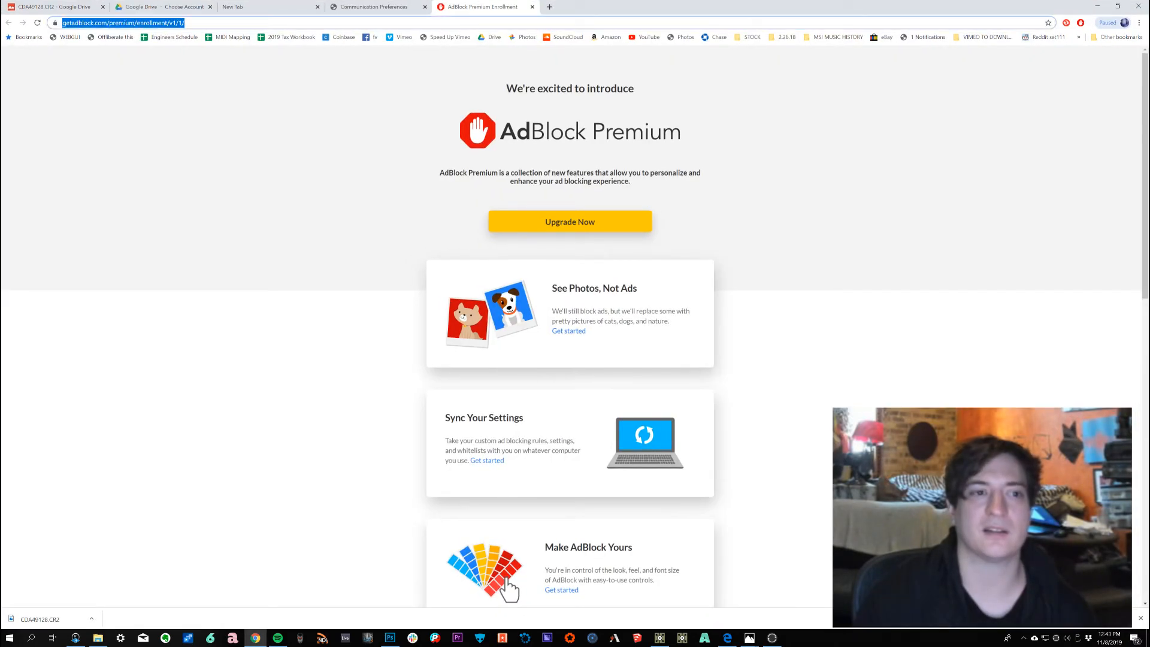
type("resilio.com")
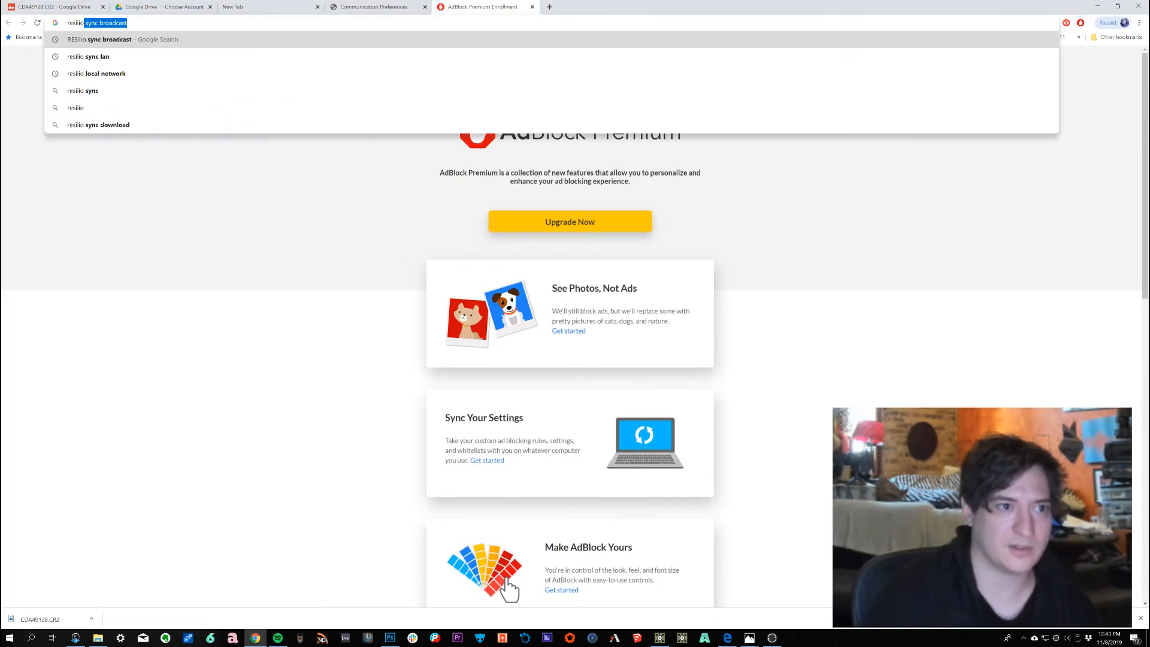
key("Return")
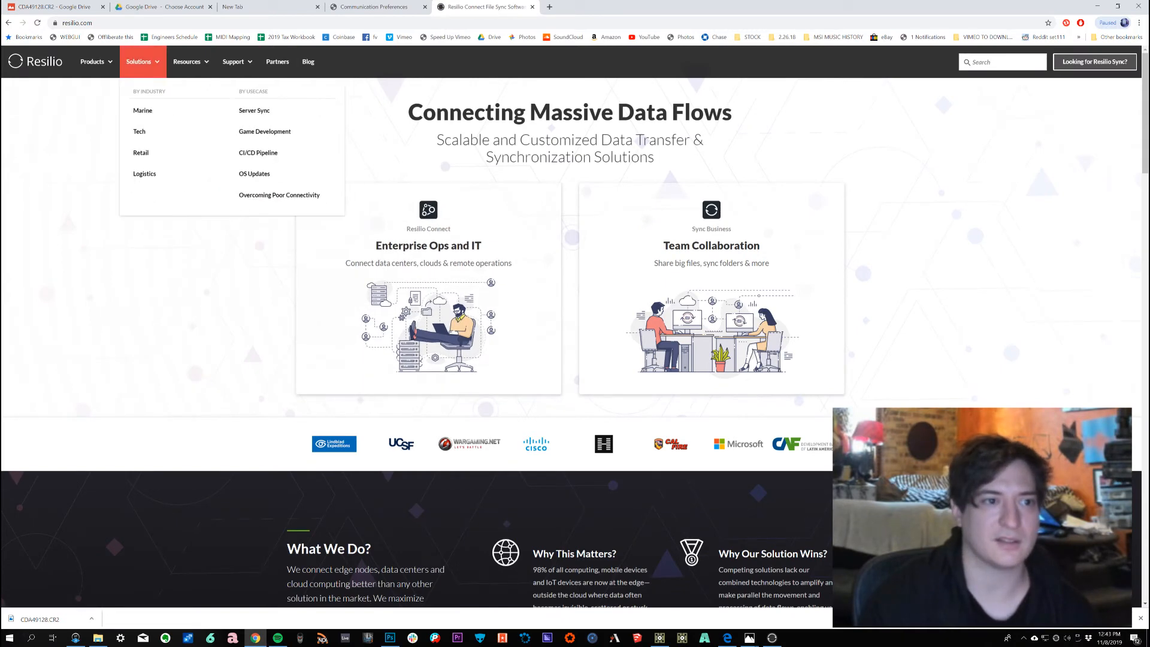
Step: Browse the Resilio product pages, opening Resilio Connect and then Sync Home
mouse_move(94, 61)
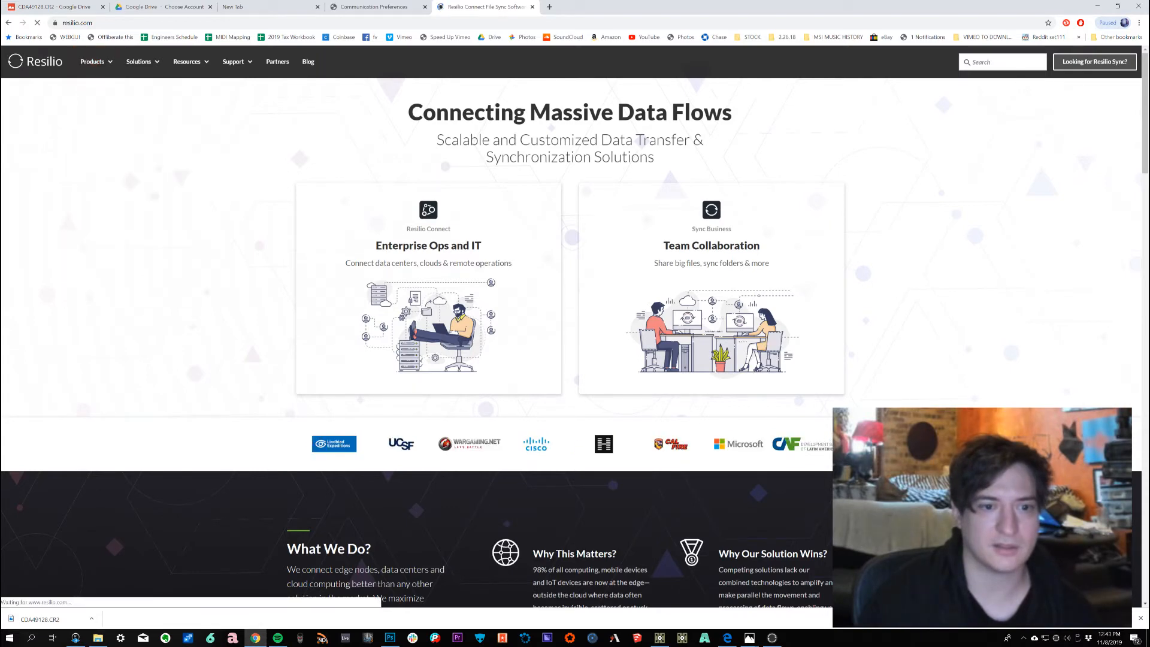
mouse_move(143, 61)
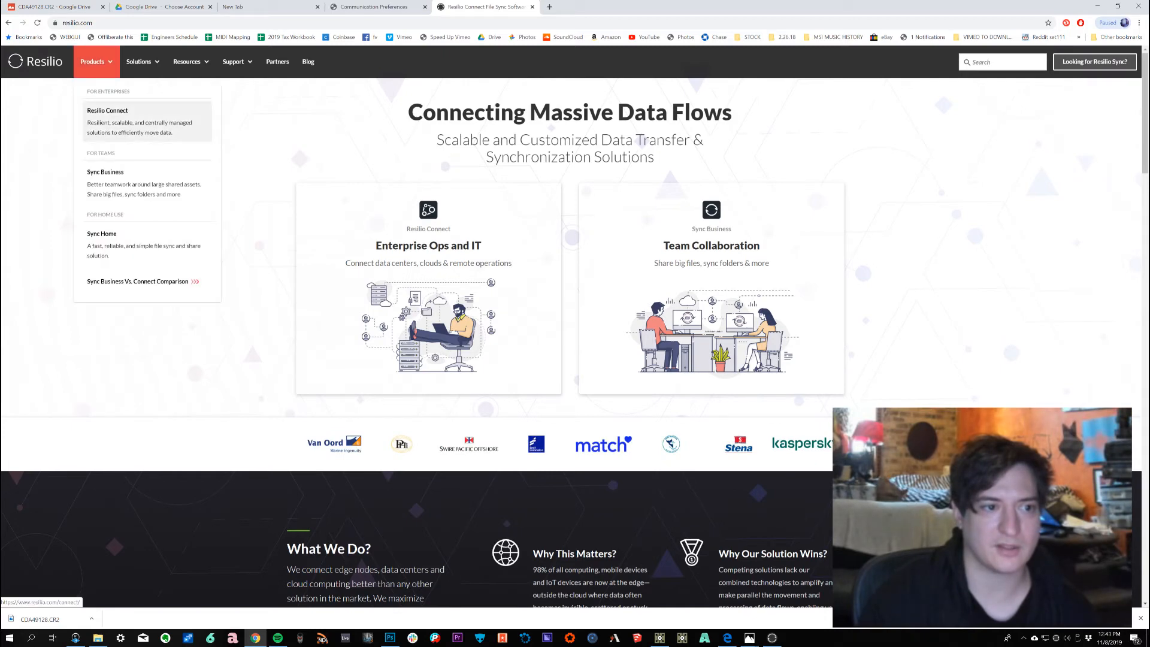
left_click(108, 117)
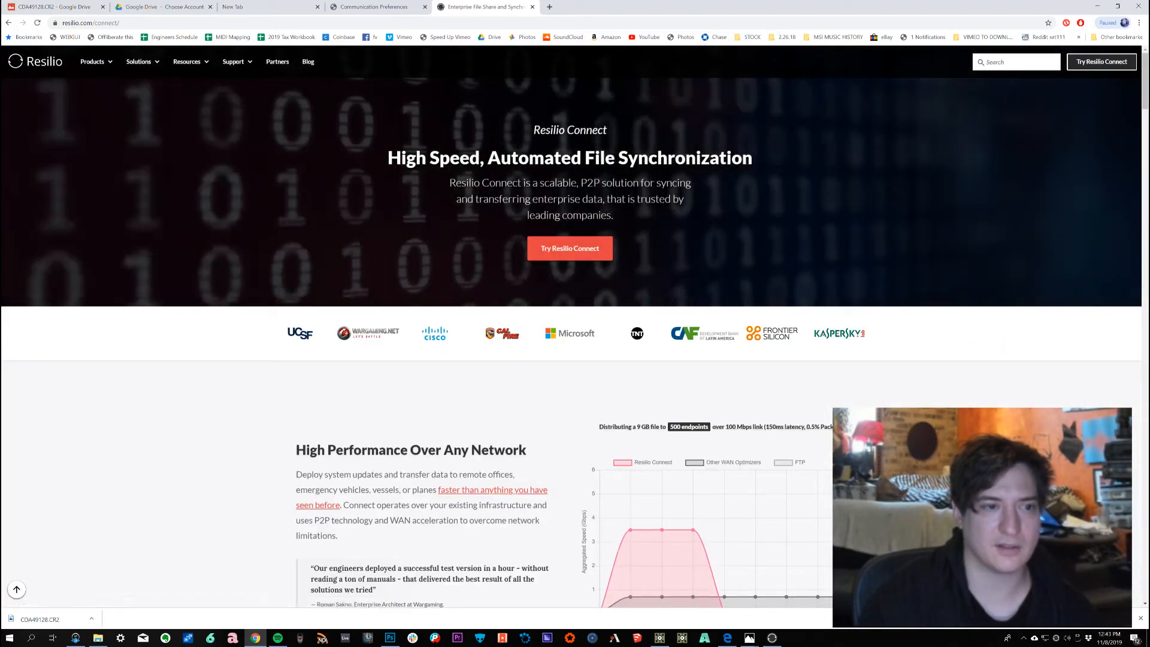
mouse_move(96, 62)
left_click(108, 238)
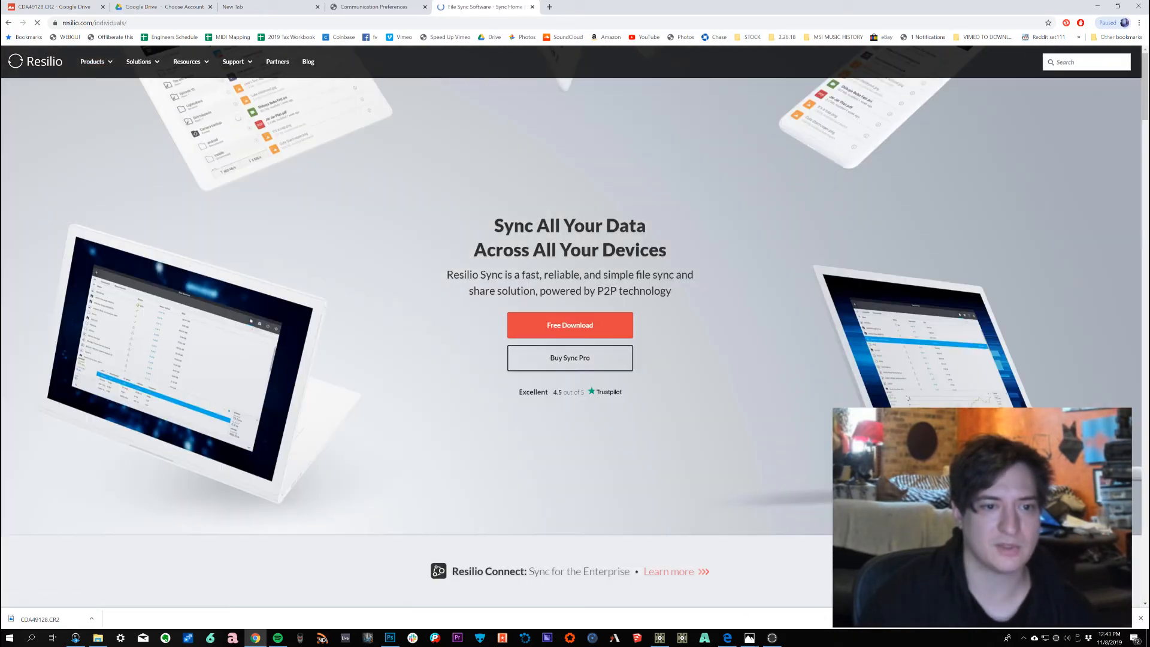
Step: Download the free Sync Home installer, then close the Home or Business chooser
left_click(570, 325)
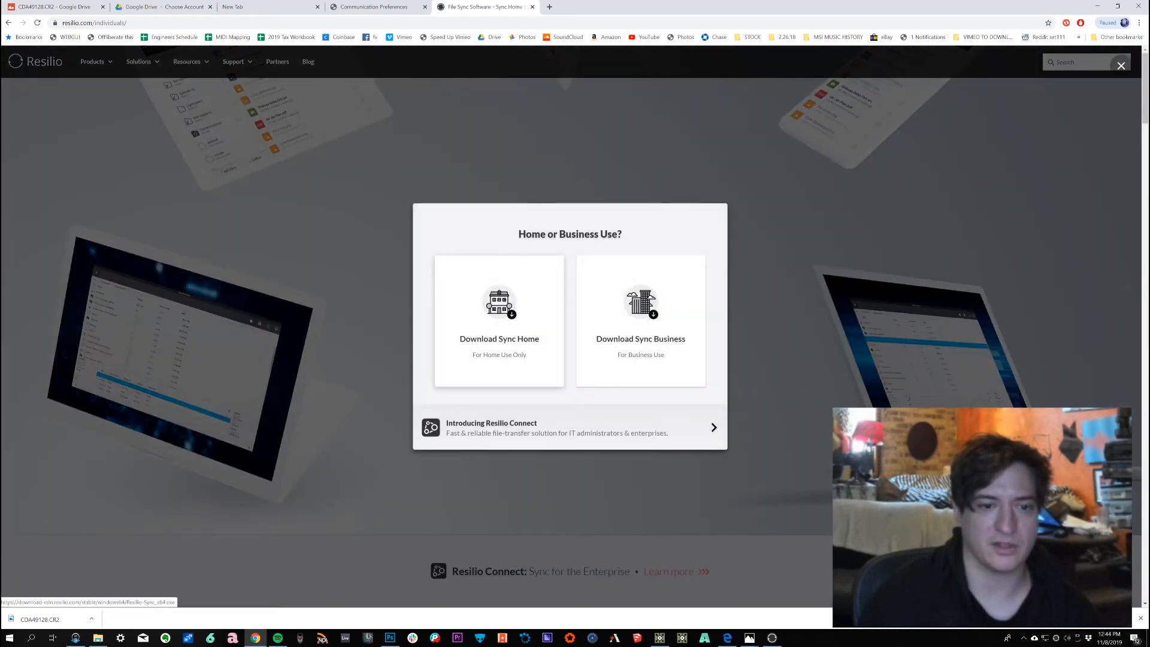
left_click(499, 321)
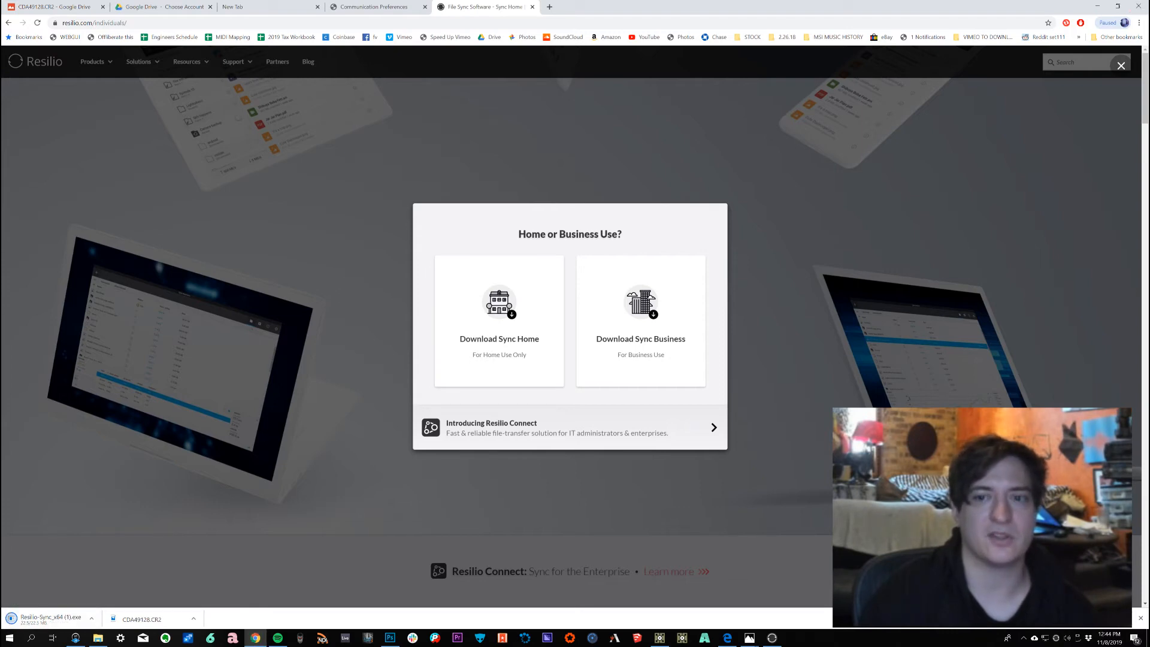
left_click(1121, 65)
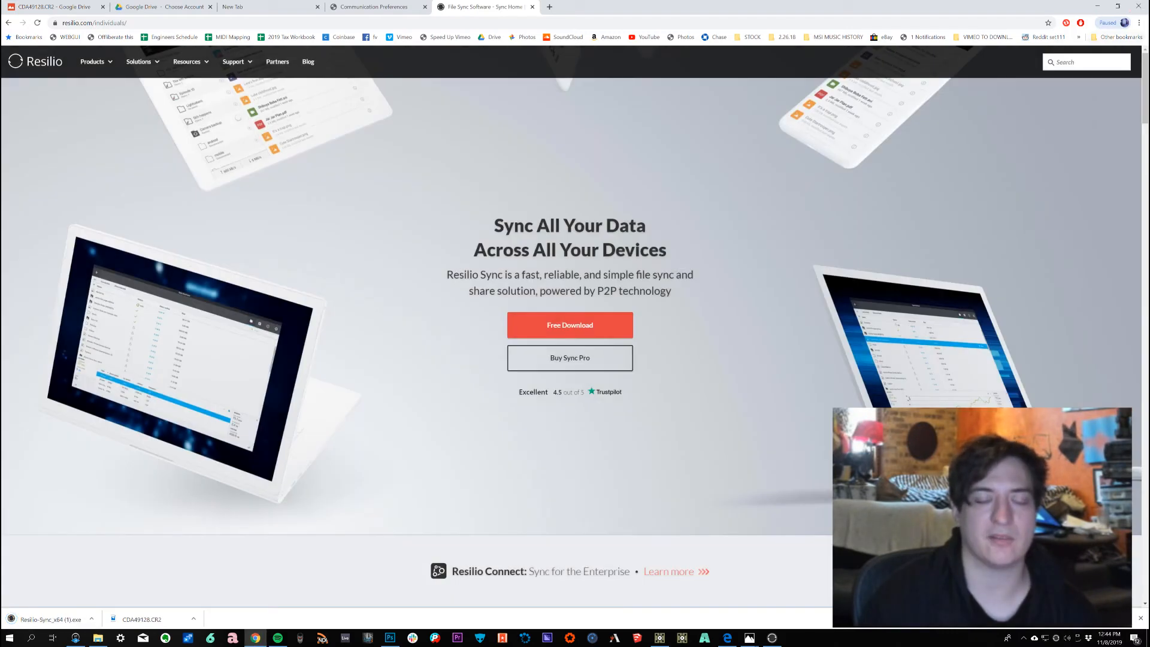
Step: Minimize the browser and close the Resilio Sync Home window
left_click(1097, 6)
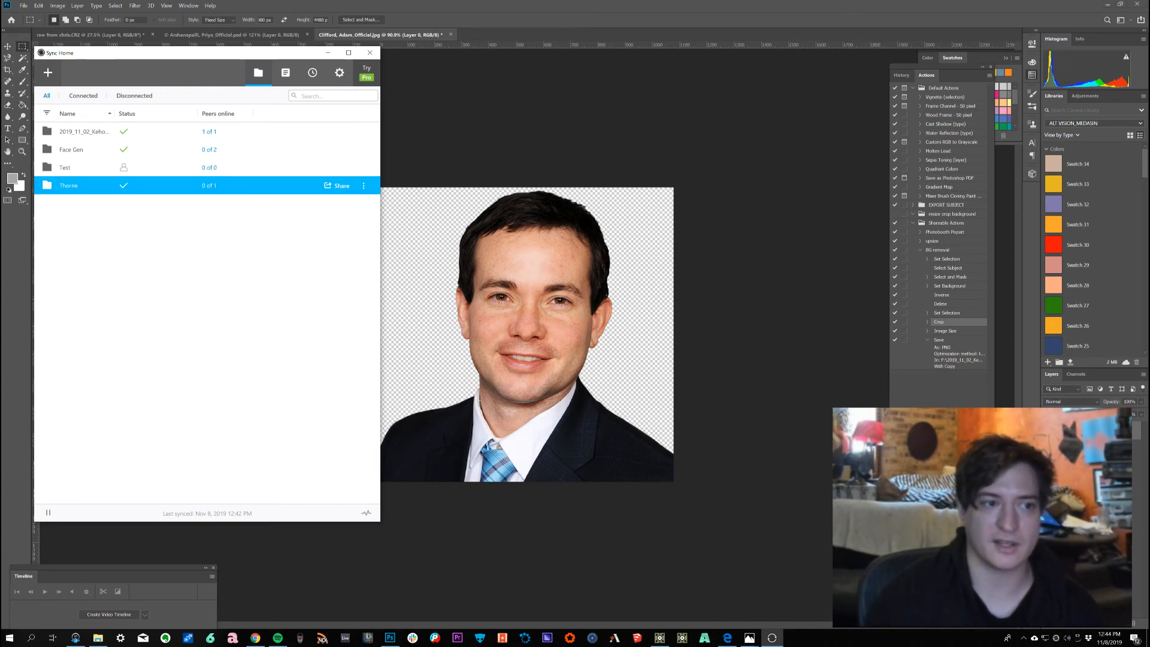
left_click(369, 53)
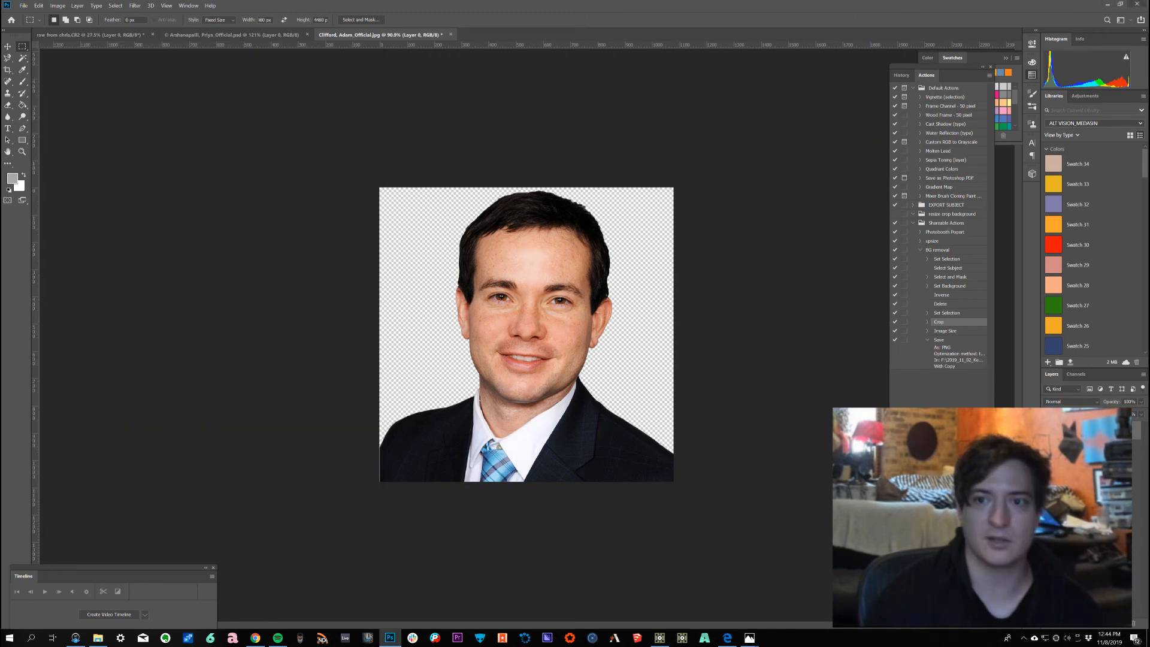
Step: Quit Photoshop without saving changes to the open headshot document
left_click(1137, 4)
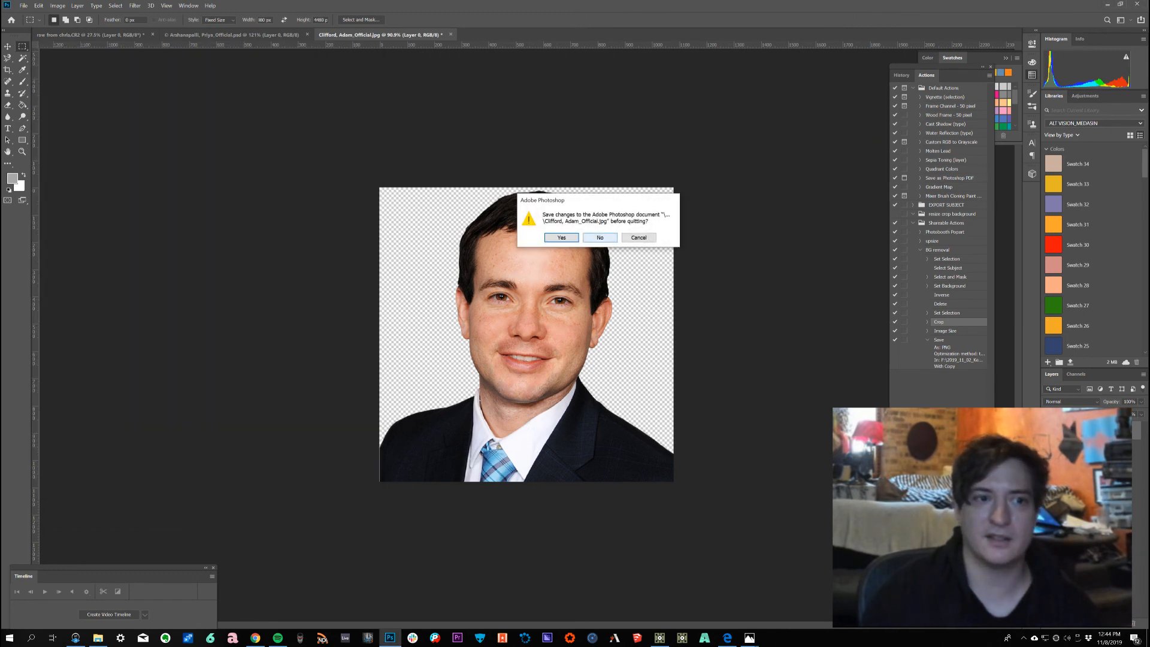
left_click(599, 238)
left_click(600, 238)
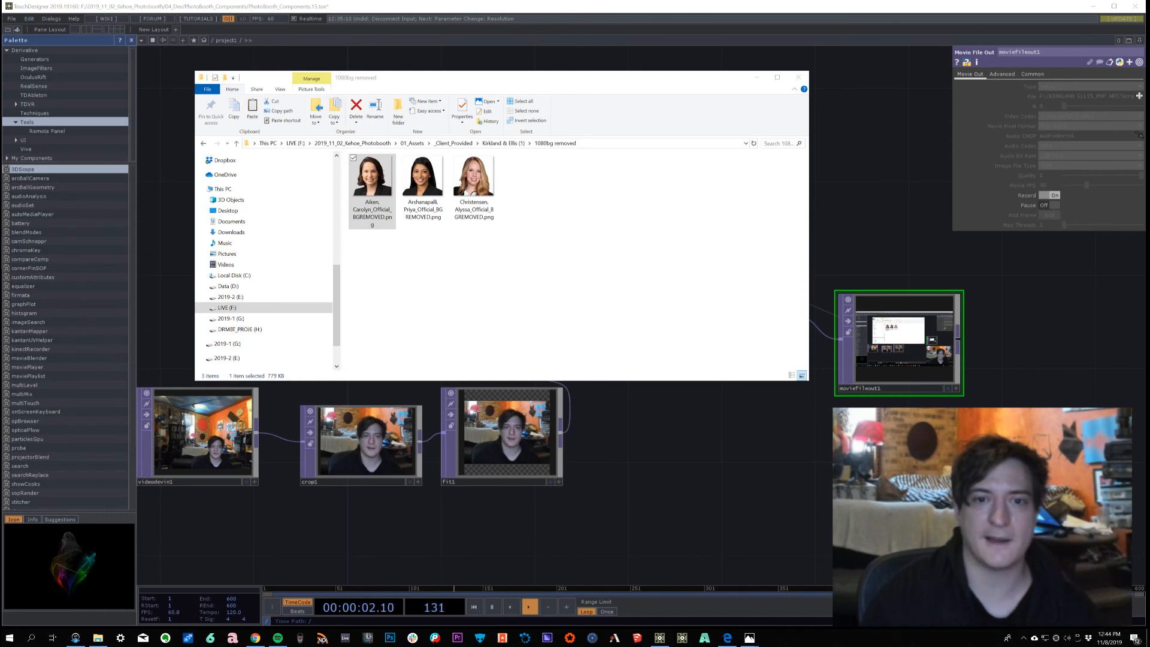
Step: Close the 1080bg removed folder window
left_click(799, 77)
left_click_drag(749, 179, 774, 174)
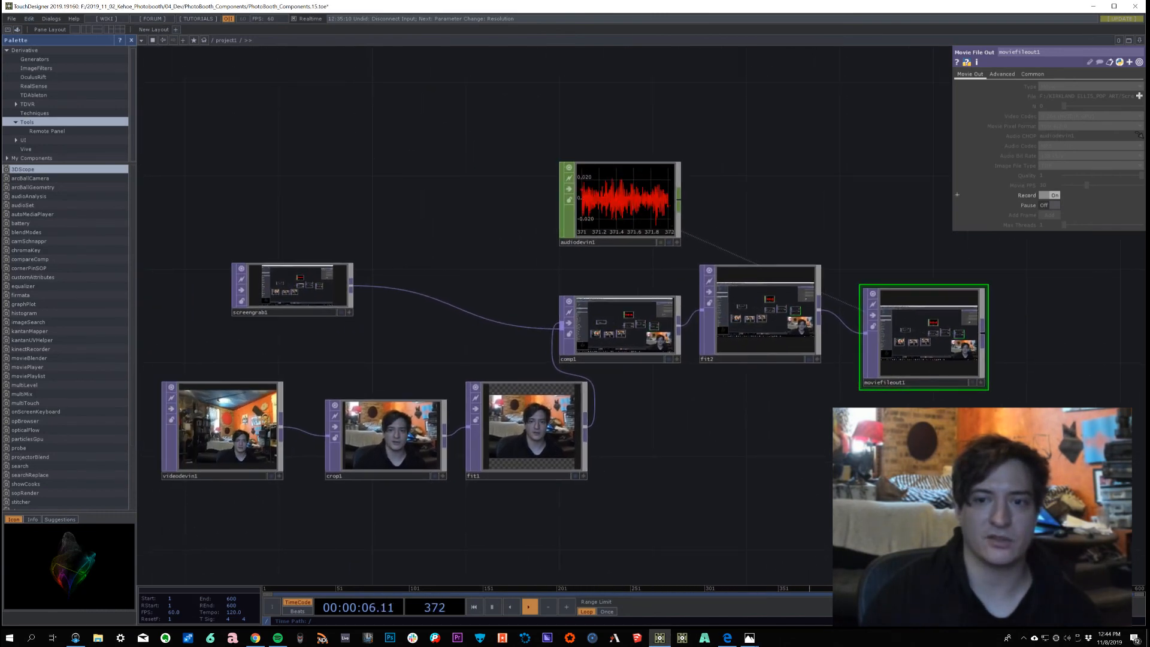